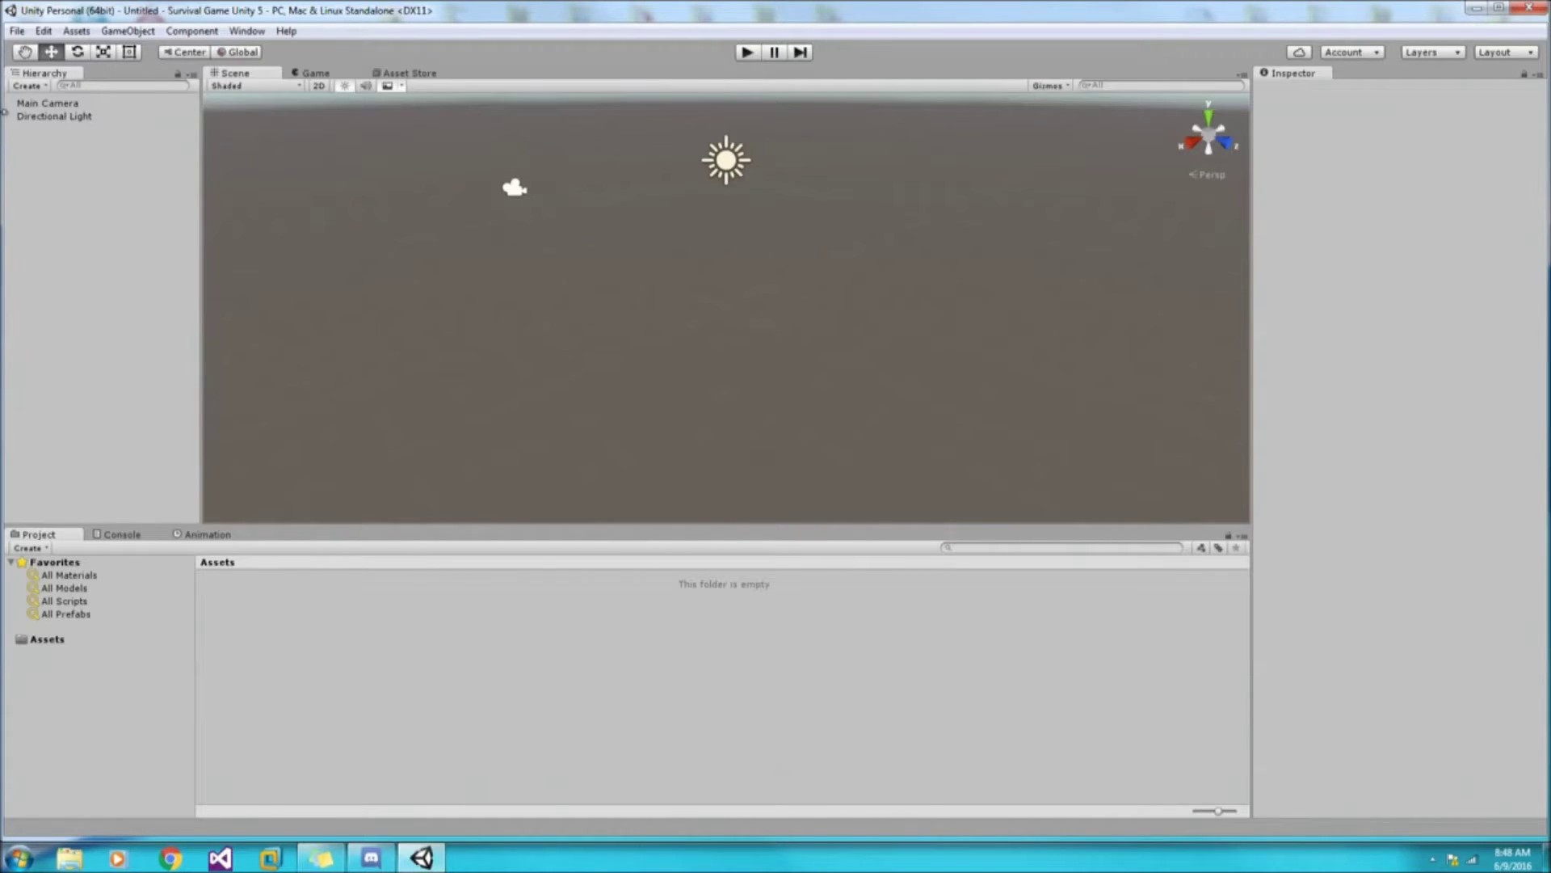
Step: Import the Cameras, Characters, Environment and CrossPlatformInput Standard Assets packages
{"action": "left_click", "coordinate": [77, 33]}
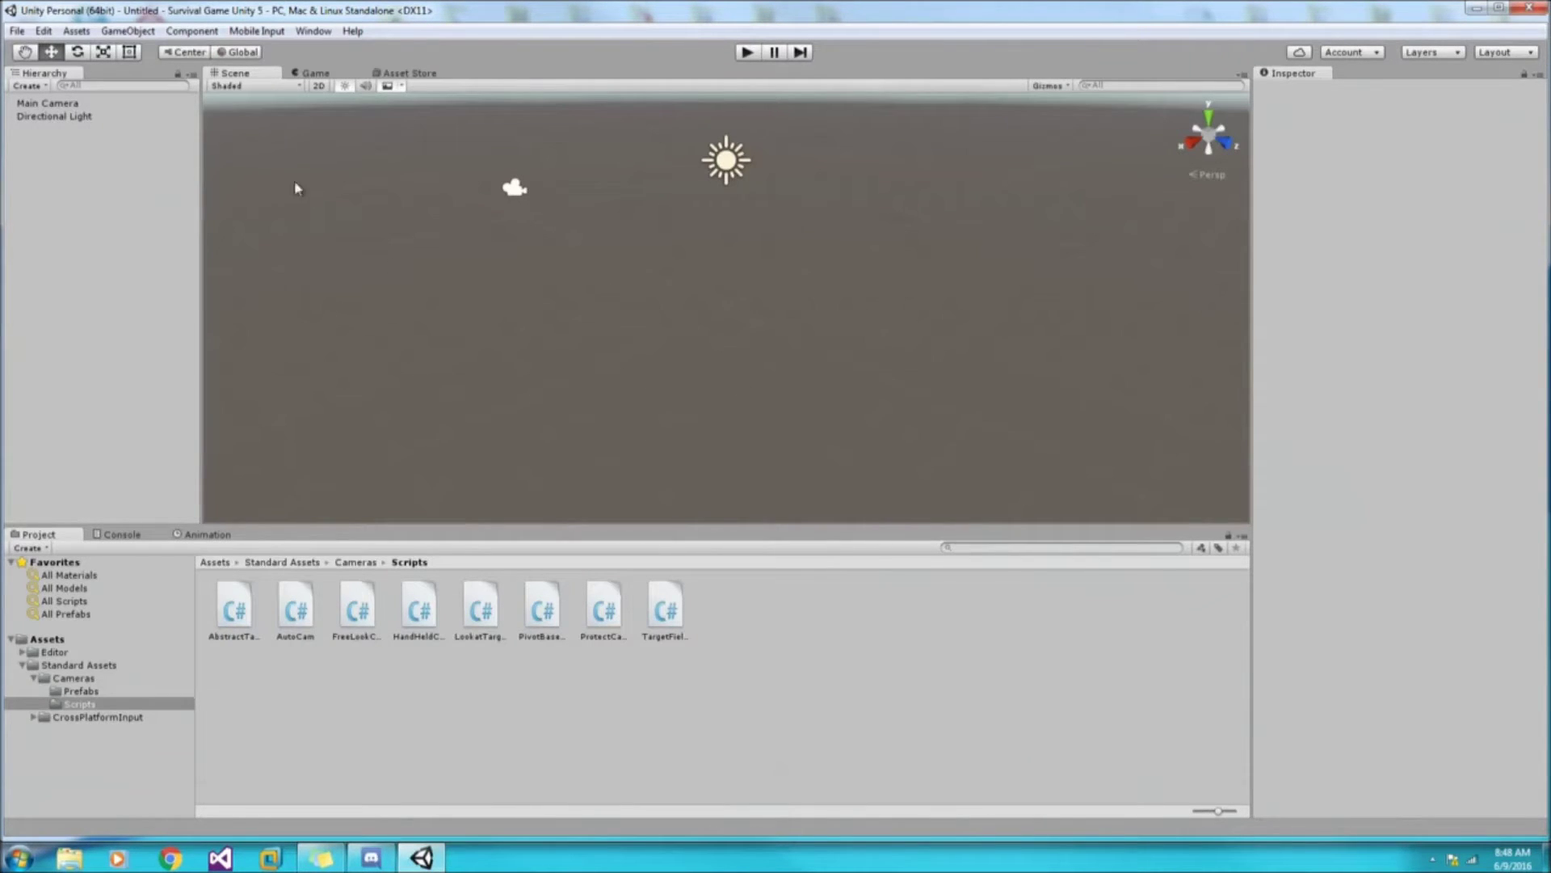
{"action": "left_click", "coordinate": [69, 33]}
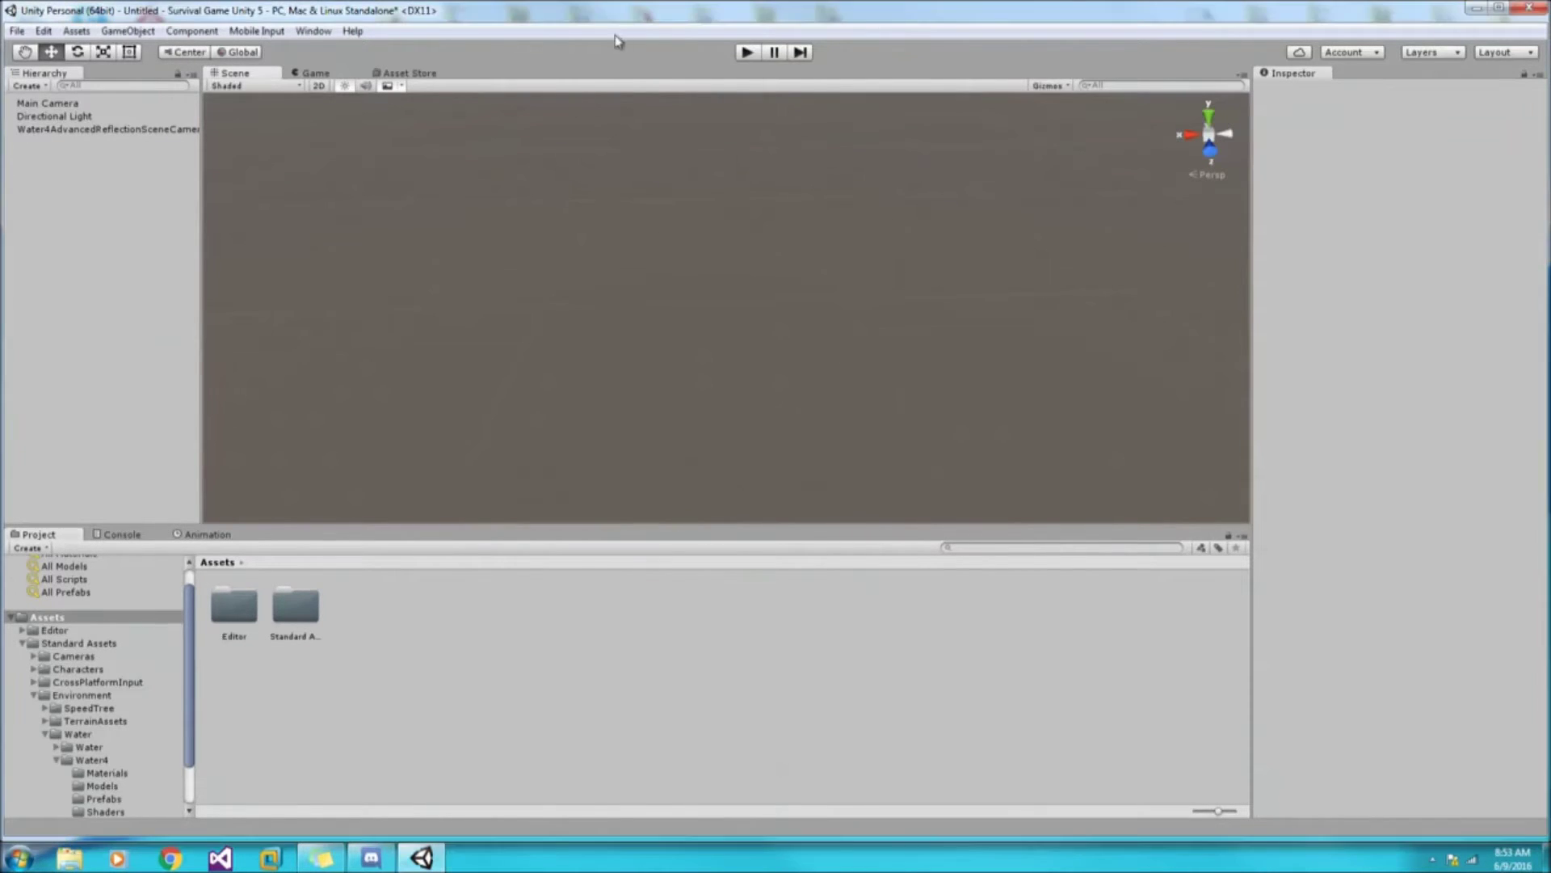
{"action": "left_click", "coordinate": [125, 31]}
{"action": "mouse_move", "coordinate": [146, 85]}
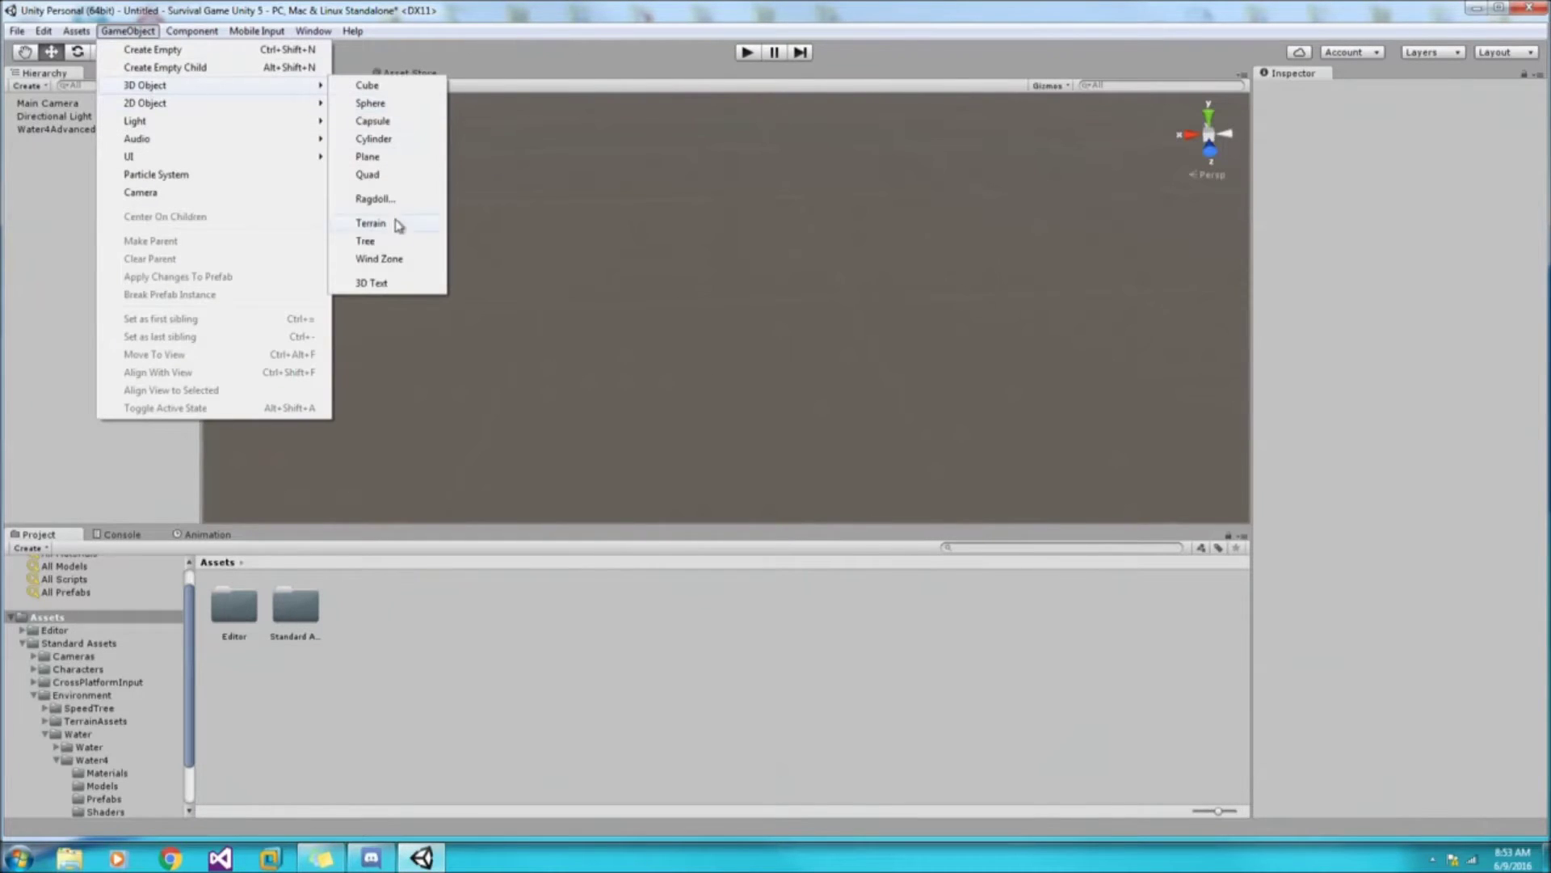
Step: Add a flat terrain and choose Paint Height with a large solid brush (size 40, opacity 76)
{"action": "left_click", "coordinate": [393, 227]}
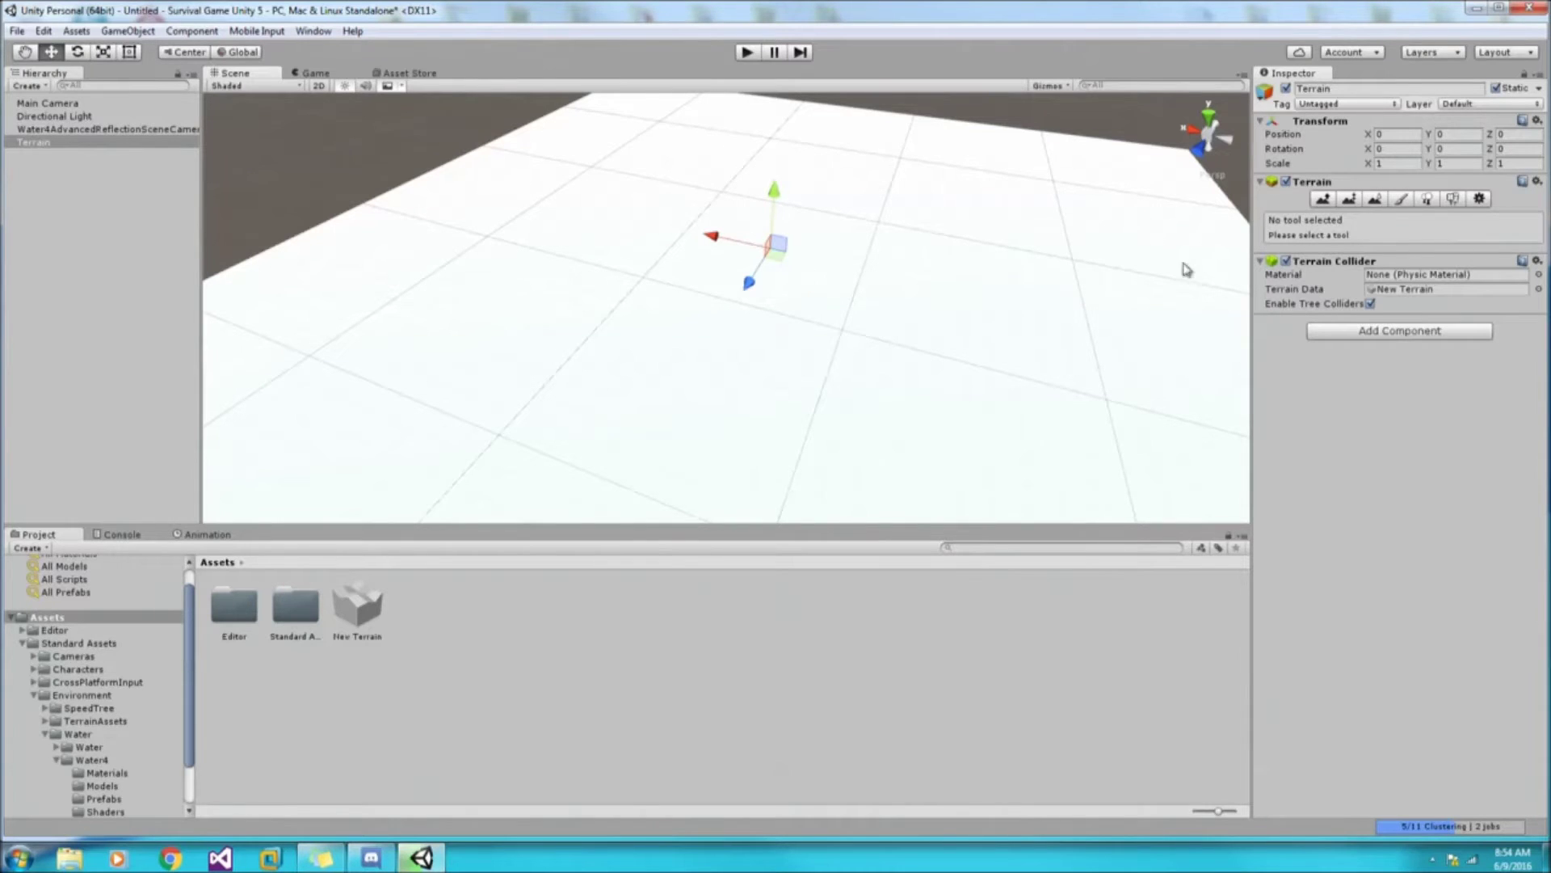
{"action": "left_click", "coordinate": [1350, 202]}
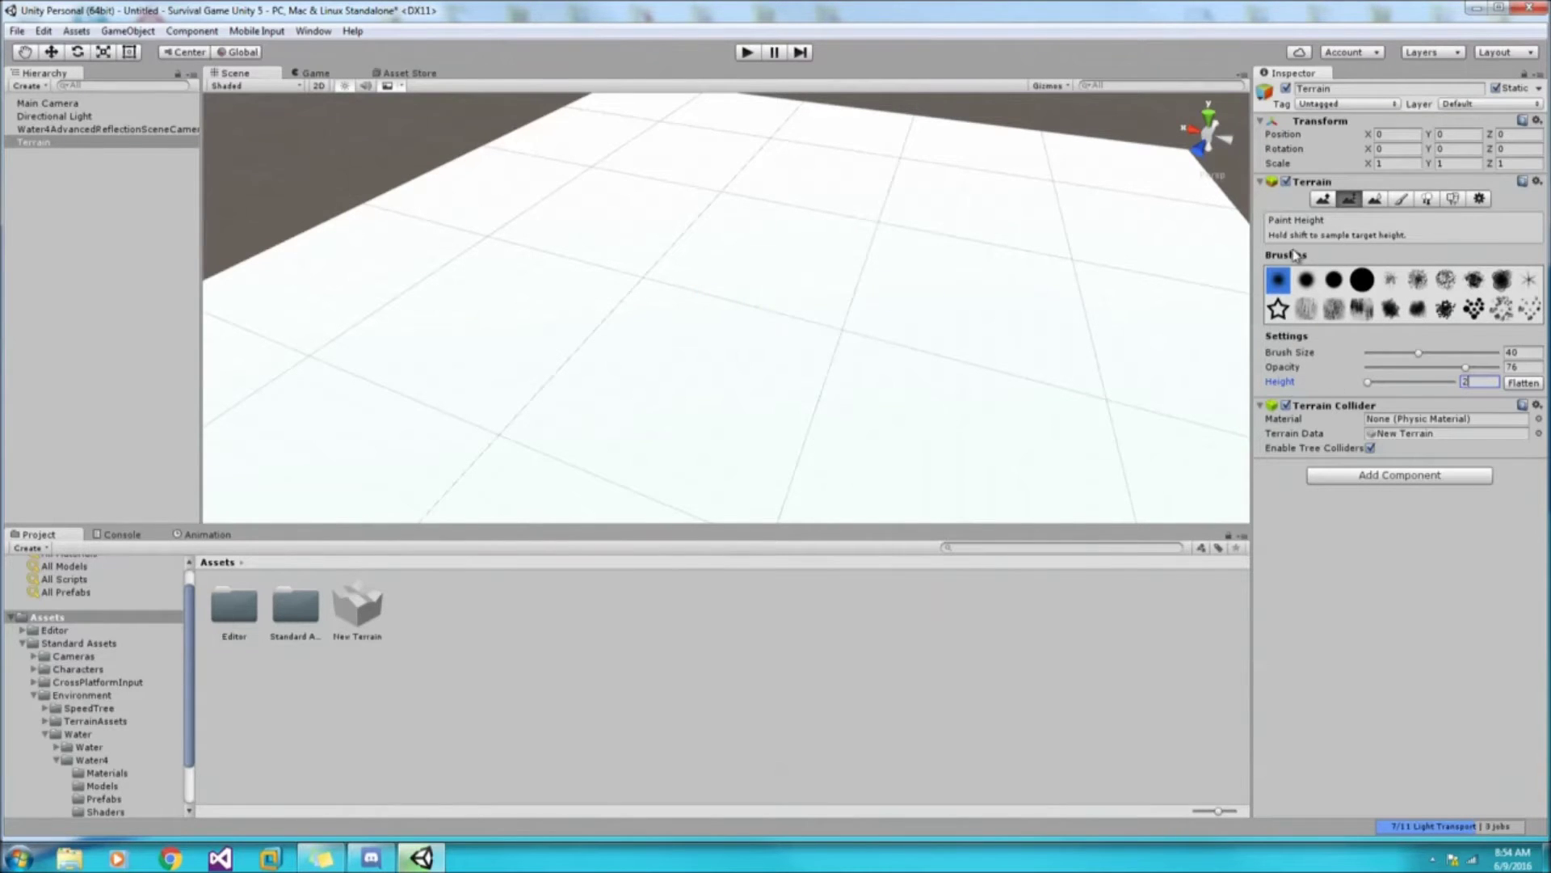
{"action": "left_click", "coordinate": [1362, 281]}
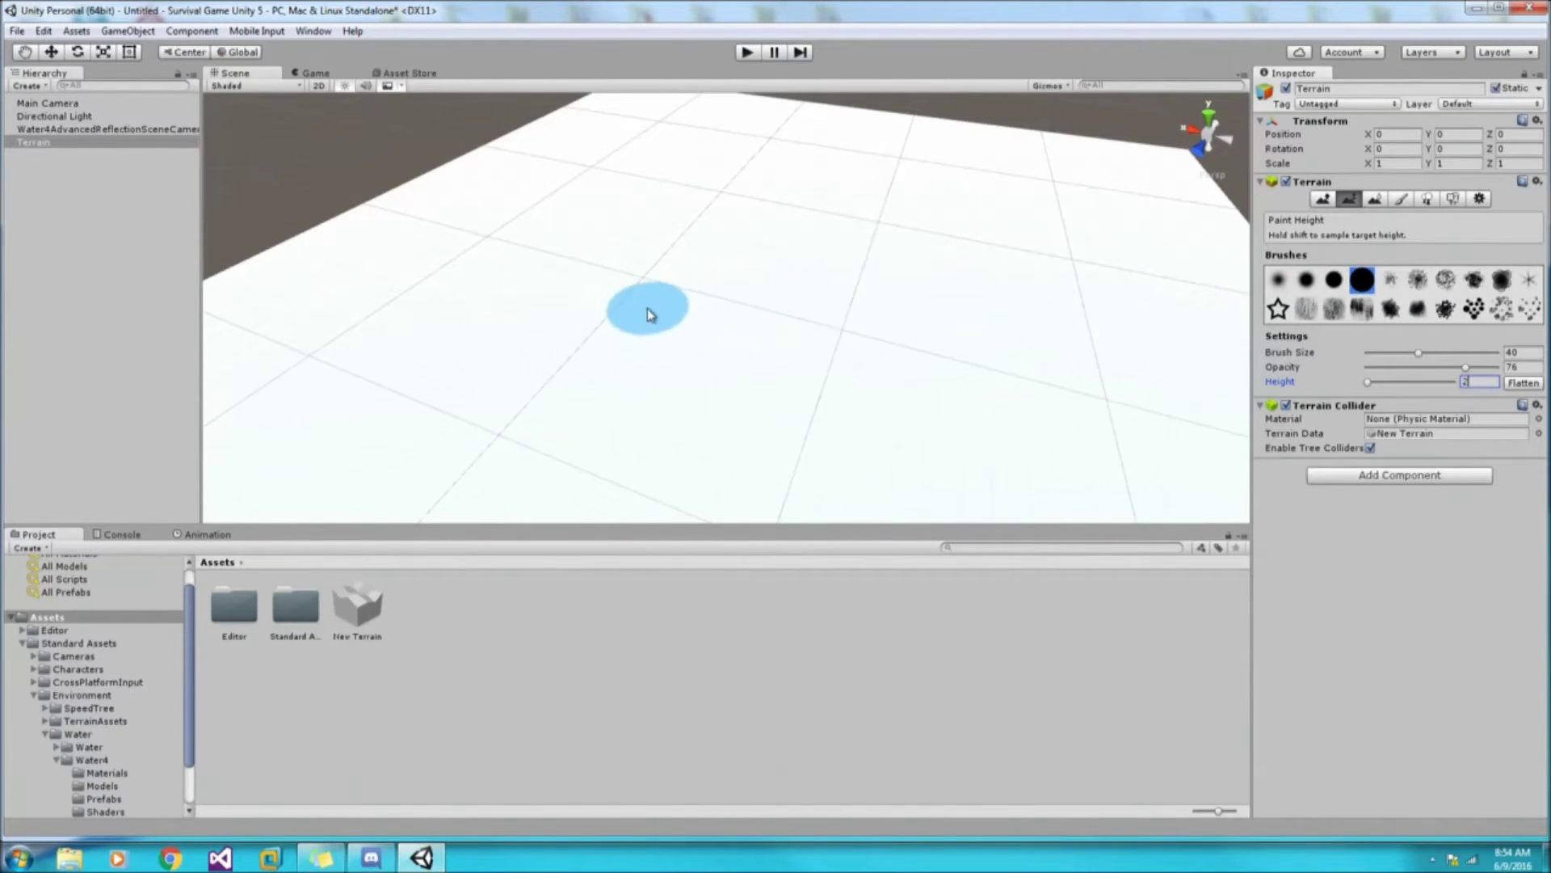
Step: Paint raised height across the terrain's middle to form a flat-topped plateau
{"action": "mouse_move", "coordinate": [647, 309]}
{"action": "left_mouse_down"}
{"action": "mouse_move", "coordinate": [859, 355]}
{"action": "mouse_move", "coordinate": [907, 336]}
{"action": "mouse_move", "coordinate": [918, 305]}
{"action": "mouse_move", "coordinate": [897, 235]}
{"action": "mouse_move", "coordinate": [825, 186]}
{"action": "mouse_move", "coordinate": [692, 162]}
{"action": "mouse_move", "coordinate": [554, 187]}
{"action": "mouse_move", "coordinate": [544, 257]}
{"action": "mouse_move", "coordinate": [599, 304]}
{"action": "mouse_move", "coordinate": [721, 325]}
{"action": "mouse_move", "coordinate": [840, 287]}
{"action": "mouse_move", "coordinate": [824, 222]}
{"action": "mouse_move", "coordinate": [764, 196]}
{"action": "mouse_move", "coordinate": [818, 212]}
{"action": "mouse_move", "coordinate": [617, 191]}
{"action": "mouse_move", "coordinate": [588, 260]}
{"action": "mouse_move", "coordinate": [650, 215]}
{"action": "mouse_move", "coordinate": [783, 231]}
{"action": "mouse_move", "coordinate": [745, 283]}
{"action": "mouse_move", "coordinate": [696, 267]}
{"action": "left_mouse_up"}
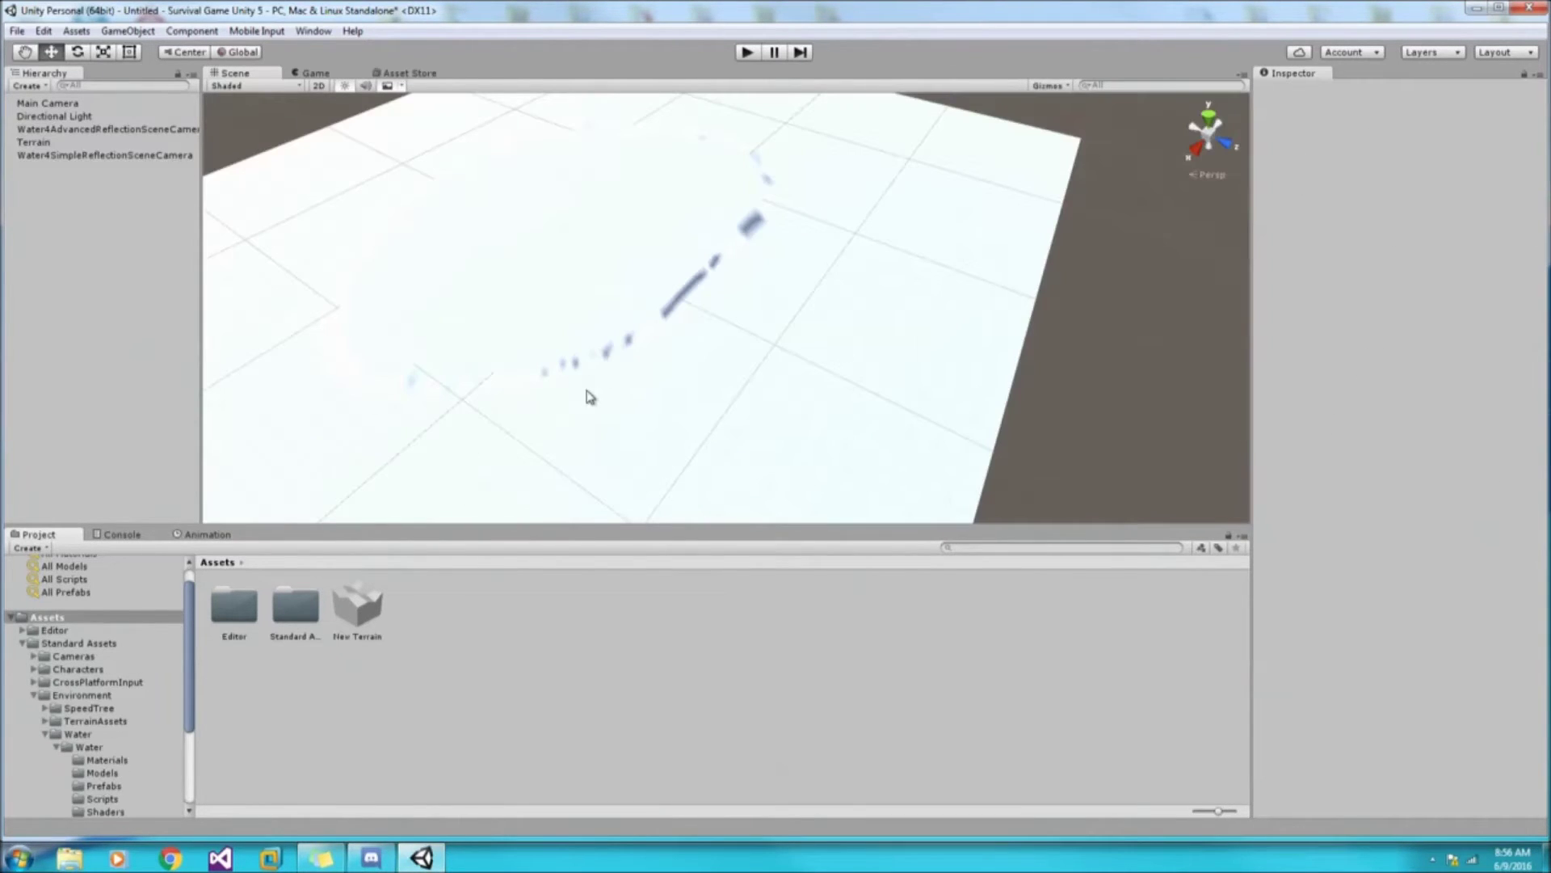
Step: Place WaterProDaytime from Standard Assets > Environment > Water > Water > Prefabs into the scene
{"action": "left_click", "coordinate": [286, 603]}
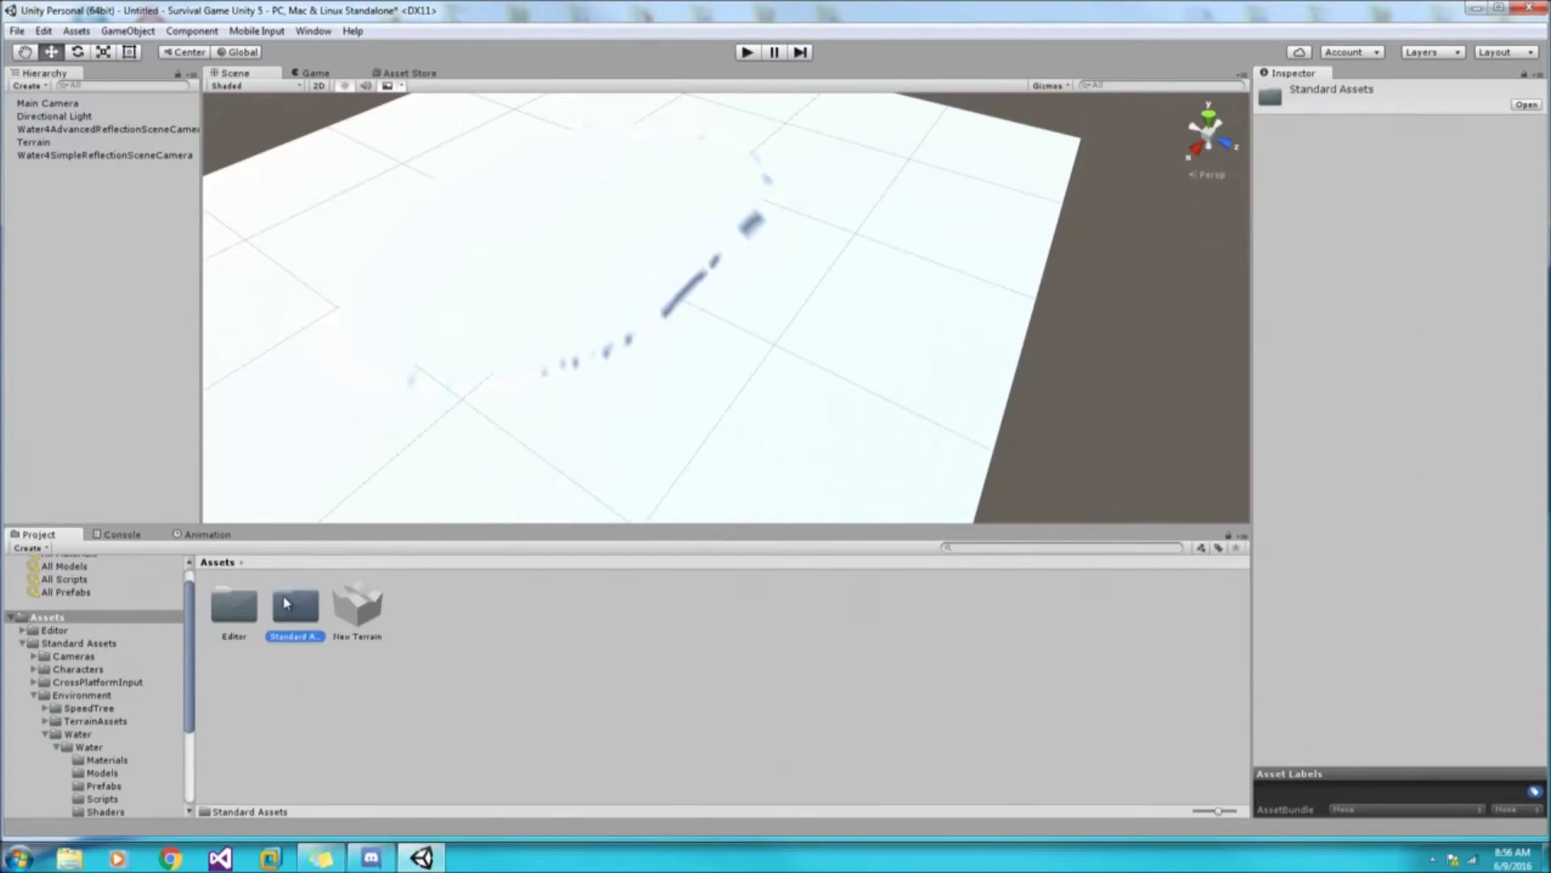
{"action": "double_click", "coordinate": [296, 610]}
{"action": "double_click", "coordinate": [414, 601]}
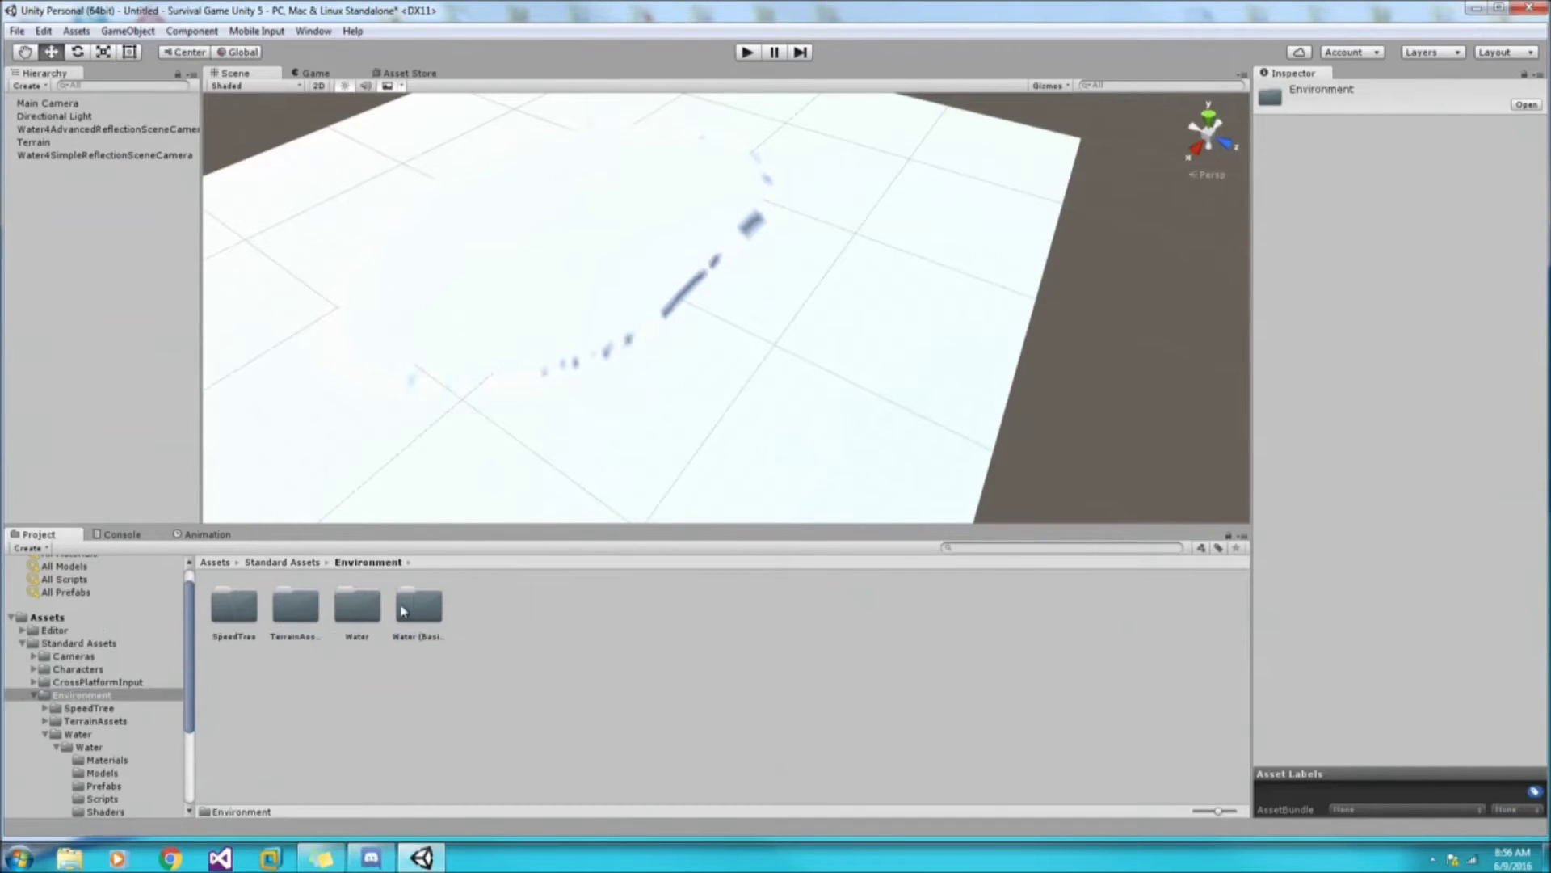
{"action": "double_click", "coordinate": [363, 610]}
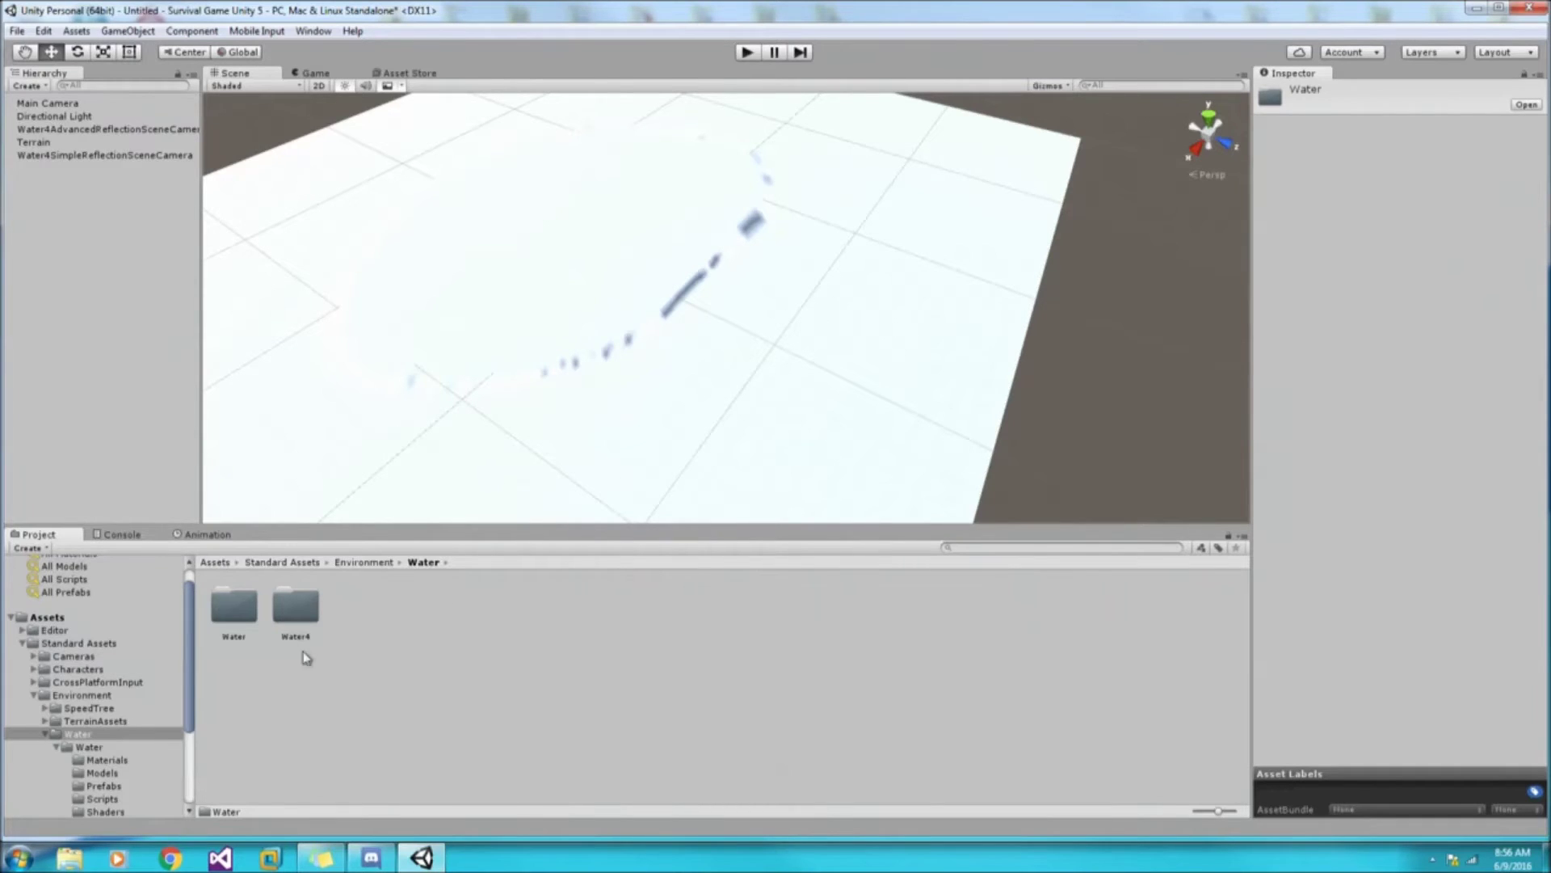
{"action": "double_click", "coordinate": [249, 616]}
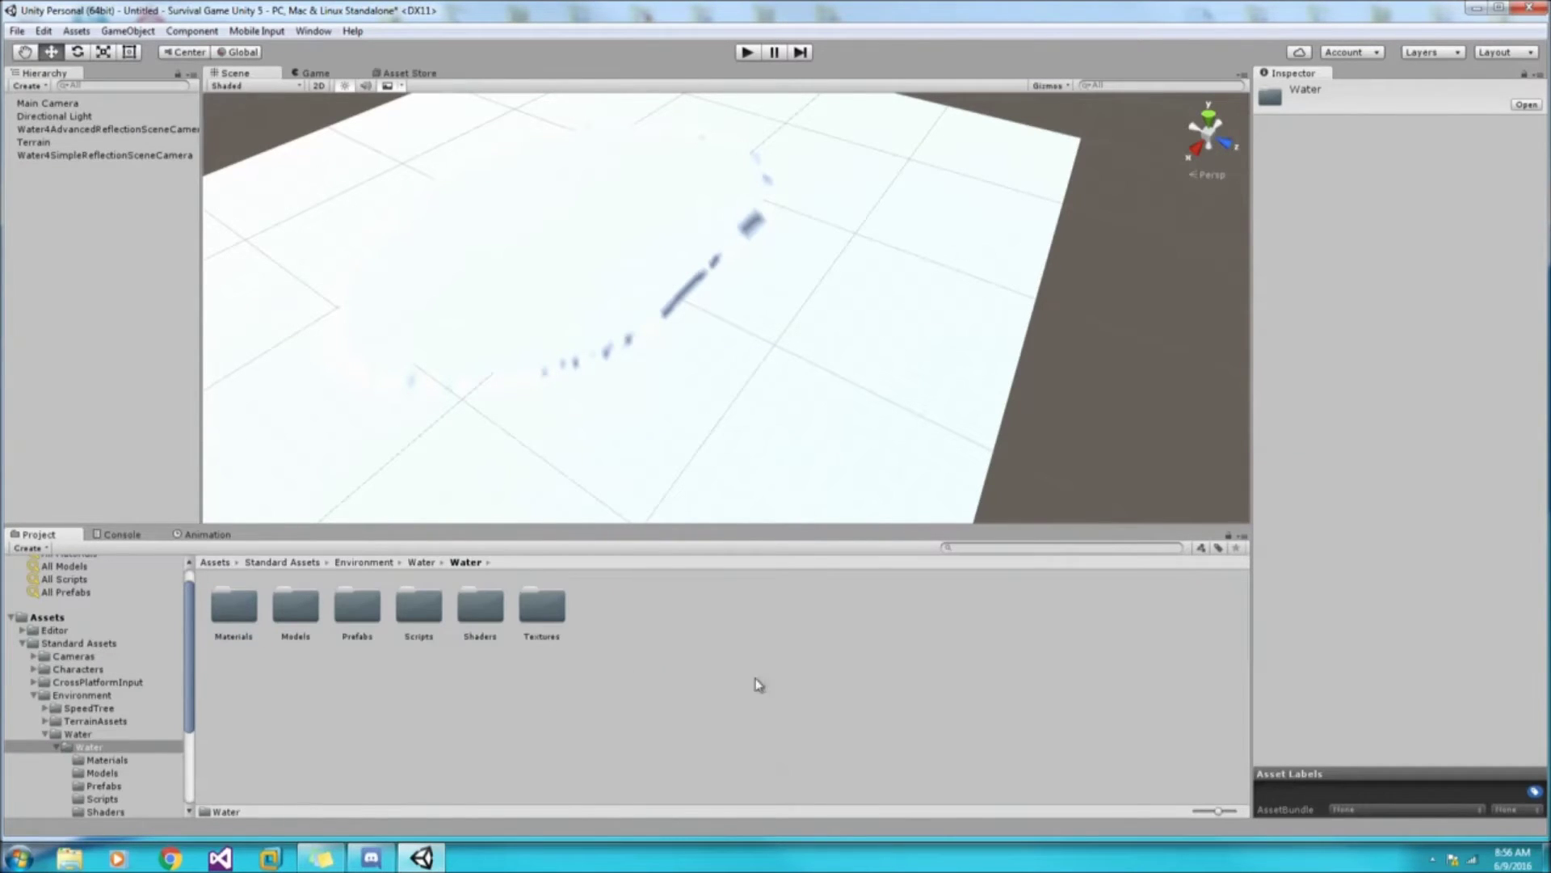
{"action": "double_click", "coordinate": [357, 606]}
{"action": "left_click_drag", "start_coordinate": [228, 608], "coordinate": [711, 356]}
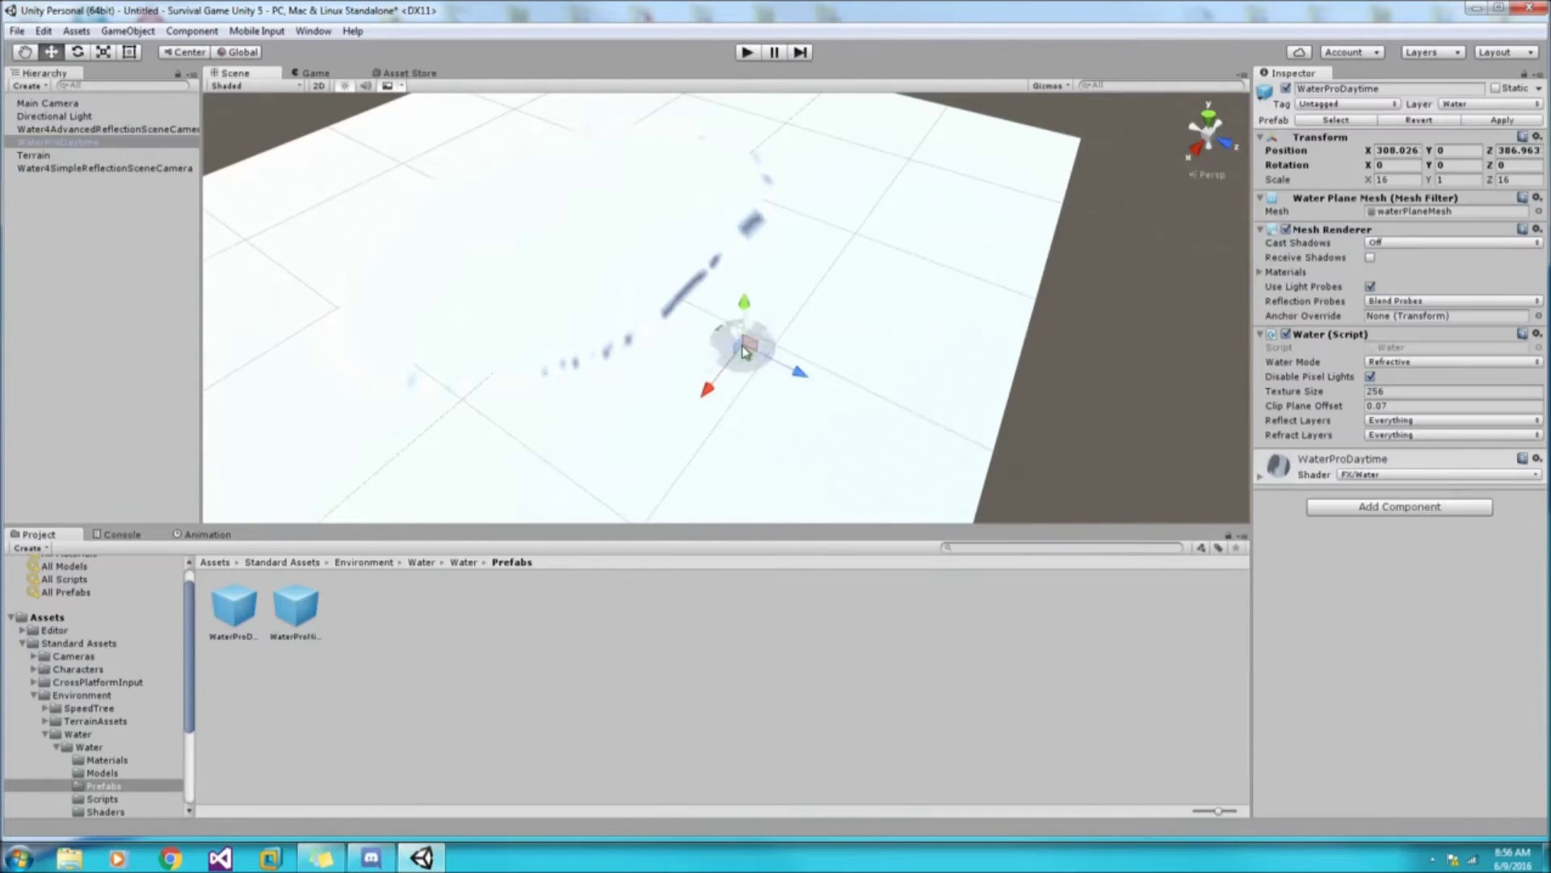
Step: Frame the water plane and raise it to height 1.1
{"action": "key", "text": "f"}
{"action": "left_click", "coordinate": [103, 52]}
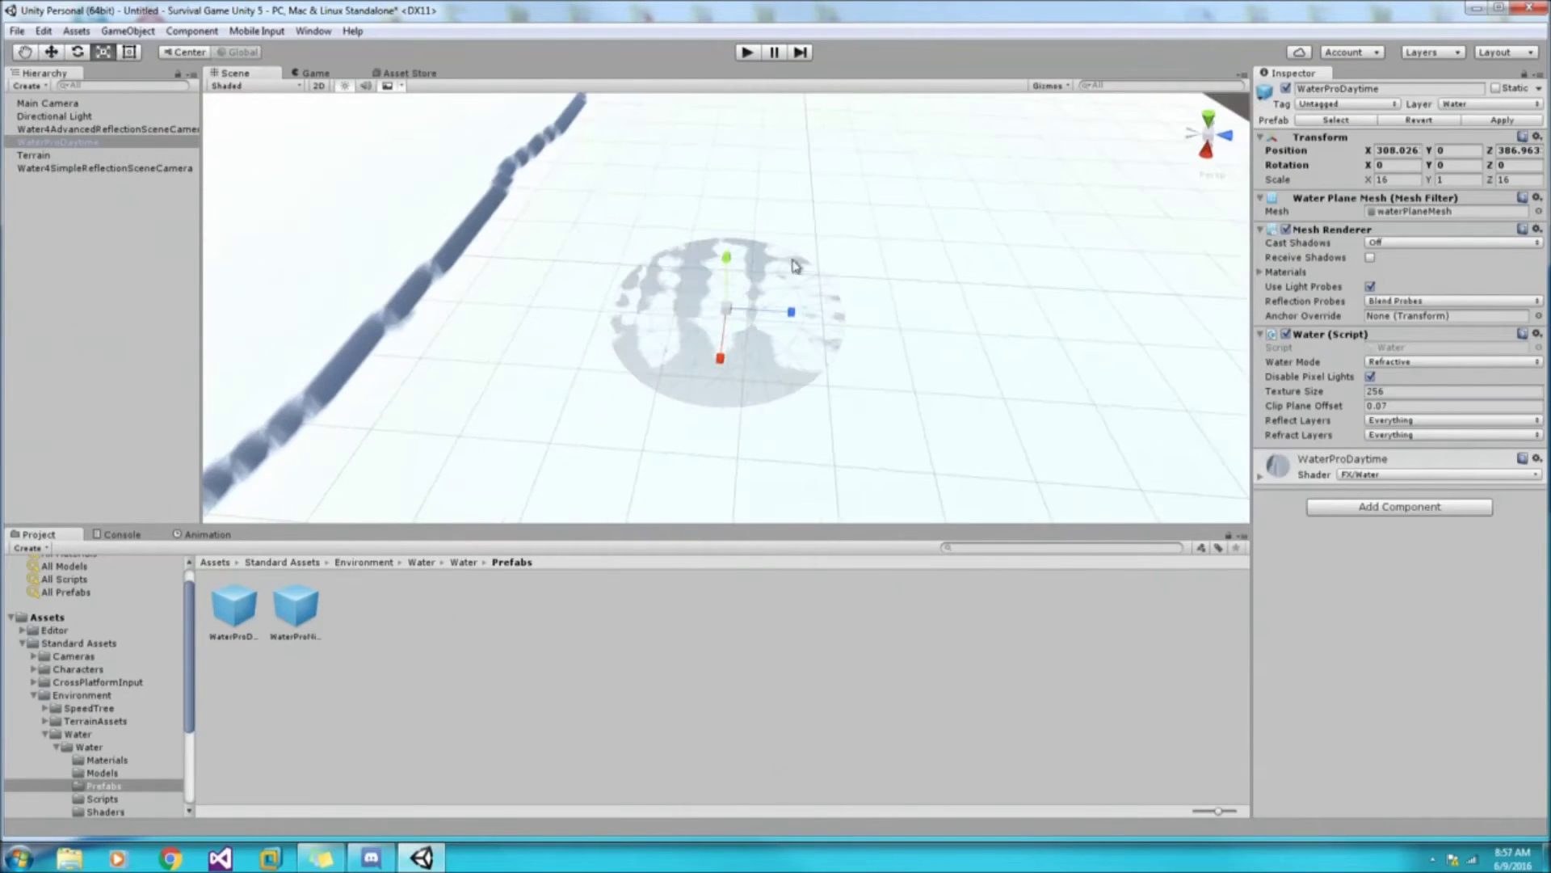
{"action": "key", "text": "w"}
{"action": "mouse_move", "coordinate": [728, 262]}
{"action": "left_mouse_down"}
{"action": "mouse_move", "coordinate": [782, 314]}
{"action": "mouse_move", "coordinate": [952, 311]}
{"action": "left_mouse_up"}
Step: Scale the water plane up to about 1021.52 so it surrounds the island
{"action": "left_click", "coordinate": [104, 52]}
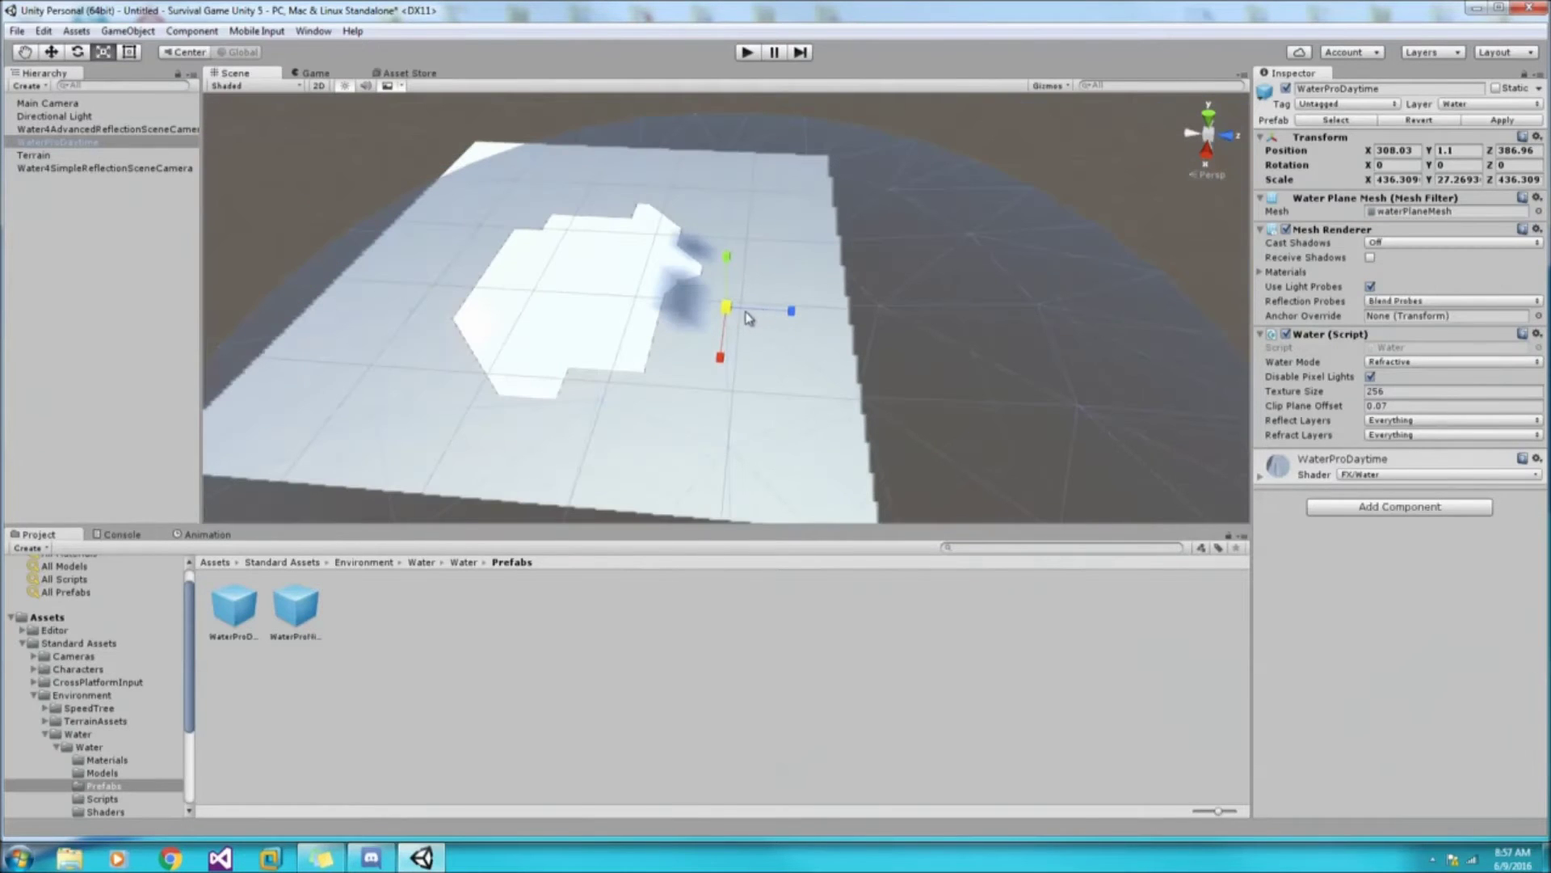
{"action": "left_click_drag", "start_coordinate": [728, 313], "coordinate": [832, 295]}
{"action": "scroll", "coordinate": [832, 294], "scroll_direction": "down", "scroll_amount": 5}
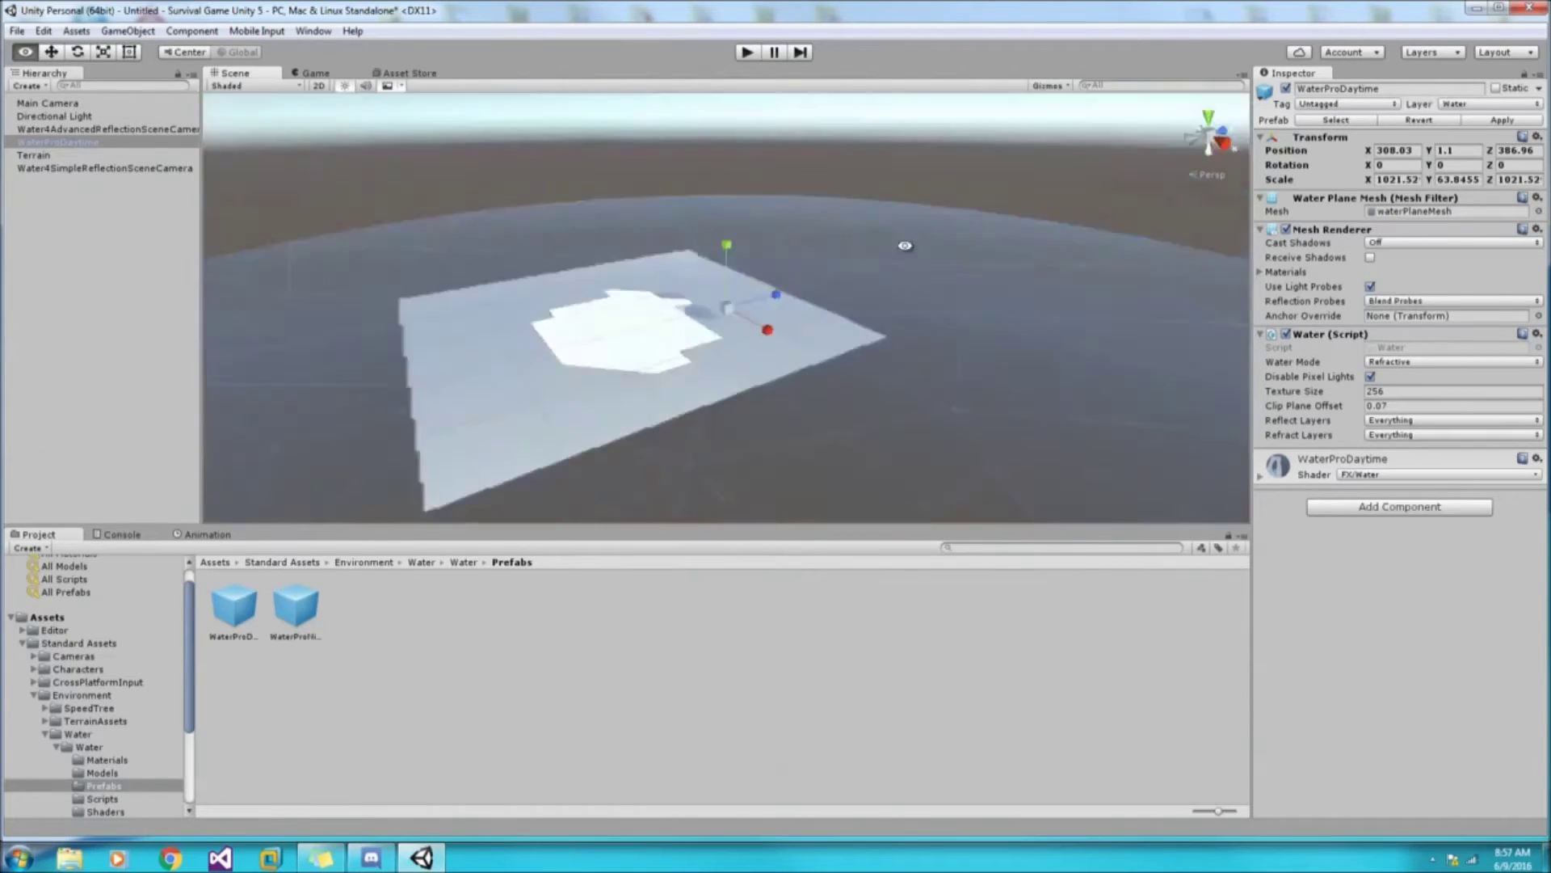
{"action": "mouse_move", "coordinate": [901, 242]}
{"action": "left_mouse_down", "text": "alt"}
{"action": "mouse_move", "coordinate": [888, 264]}
{"action": "mouse_move", "coordinate": [686, 240]}
{"action": "mouse_move", "coordinate": [537, 197]}
{"action": "mouse_move", "coordinate": [1004, 180]}
{"action": "mouse_move", "coordinate": [821, 156]}
{"action": "mouse_move", "coordinate": [1107, 208]}
{"action": "left_mouse_up", "text": "alt"}
{"action": "scroll", "coordinate": [888, 263], "scroll_direction": "up", "scroll_amount": 5}
{"action": "left_click", "coordinate": [796, 343]}
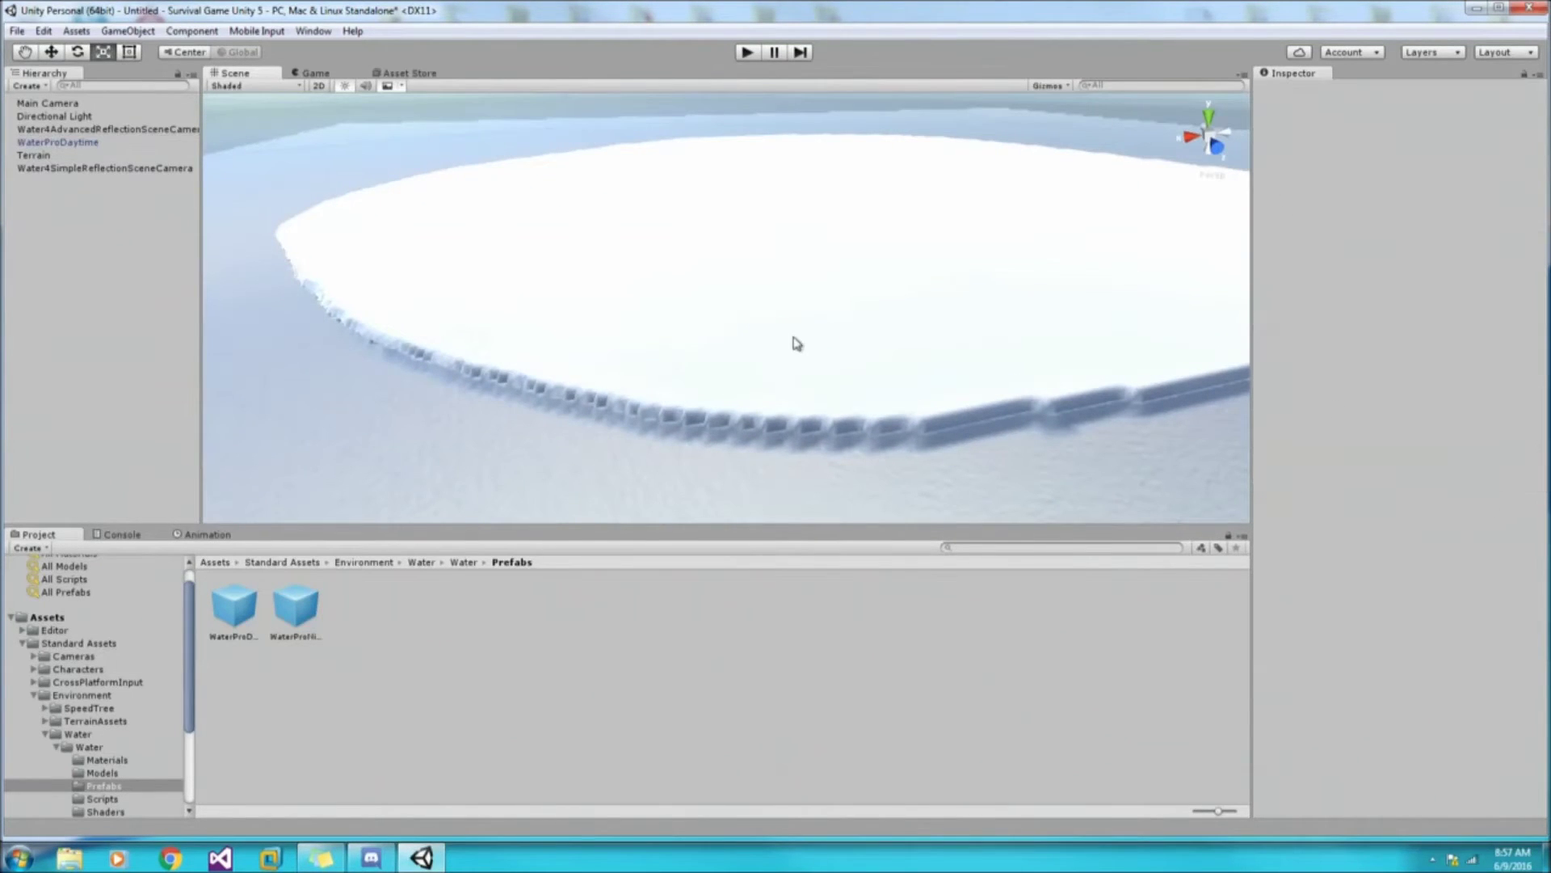
{"action": "left_click", "coordinate": [113, 167]}
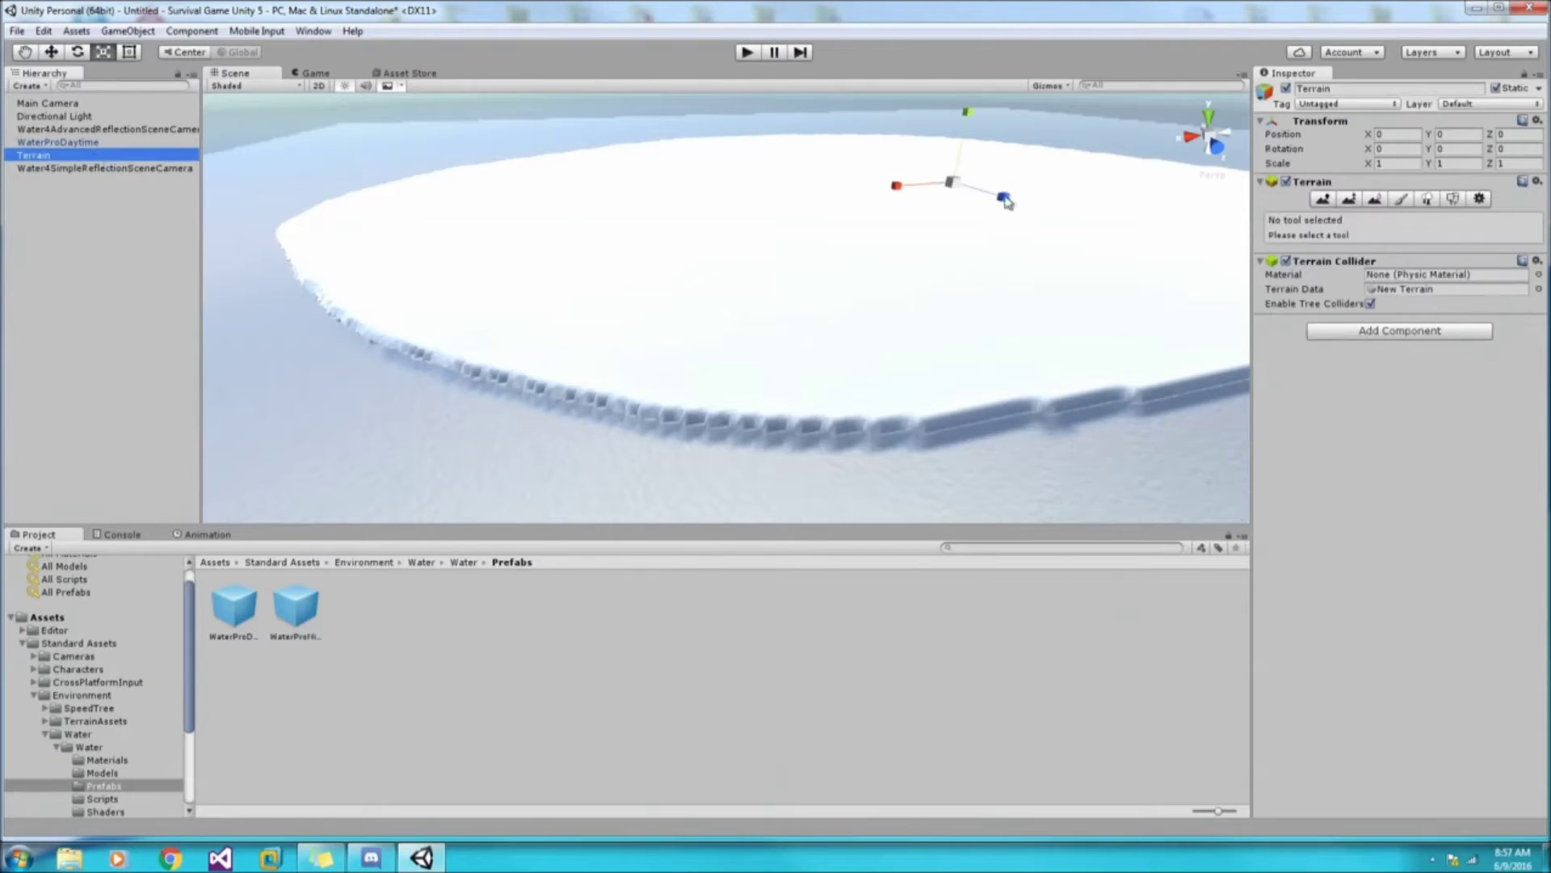
Step: Smooth the island's blocky front and right edges with Smooth Height
{"action": "left_click", "coordinate": [1374, 199]}
{"action": "mouse_move", "coordinate": [884, 423]}
{"action": "left_mouse_down"}
{"action": "mouse_move", "coordinate": [755, 402]}
{"action": "mouse_move", "coordinate": [1038, 413]}
{"action": "left_mouse_up"}
{"action": "mouse_move", "coordinate": [1220, 347]}
{"action": "left_mouse_down", "text": "alt"}
{"action": "mouse_move", "coordinate": [1022, 323]}
{"action": "mouse_move", "coordinate": [1143, 357]}
{"action": "mouse_move", "coordinate": [803, 350]}
{"action": "mouse_move", "coordinate": [1143, 357]}
{"action": "left_mouse_up", "text": "alt"}
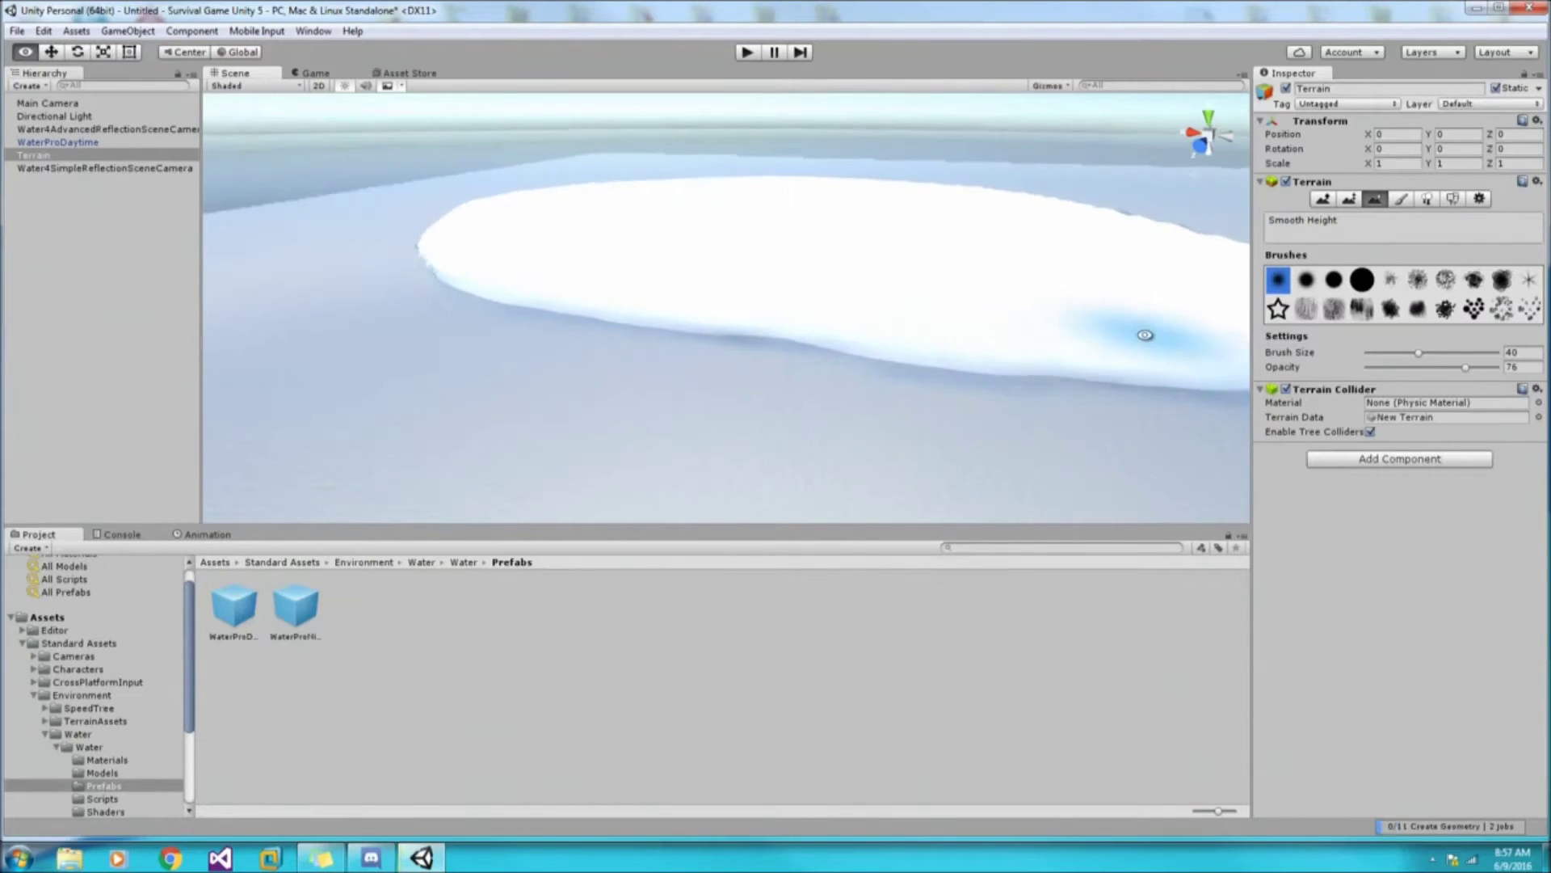
{"action": "scroll", "coordinate": [853, 382], "scroll_direction": "down", "scroll_amount": 5}
{"action": "mouse_move", "coordinate": [853, 381]}
{"action": "left_mouse_down"}
{"action": "mouse_move", "coordinate": [928, 357]}
{"action": "mouse_move", "coordinate": [942, 312]}
{"action": "left_mouse_up"}
{"action": "middle_click_drag", "start_coordinate": [943, 312], "coordinate": [867, 270]}
{"action": "scroll", "coordinate": [867, 270], "scroll_direction": "up", "scroll_amount": 2}
Step: Orbit and zoom to an angled overhead view of the whole island
{"action": "left_click_drag", "start_coordinate": [1091, 198], "coordinate": [789, 215], "text": "alt"}
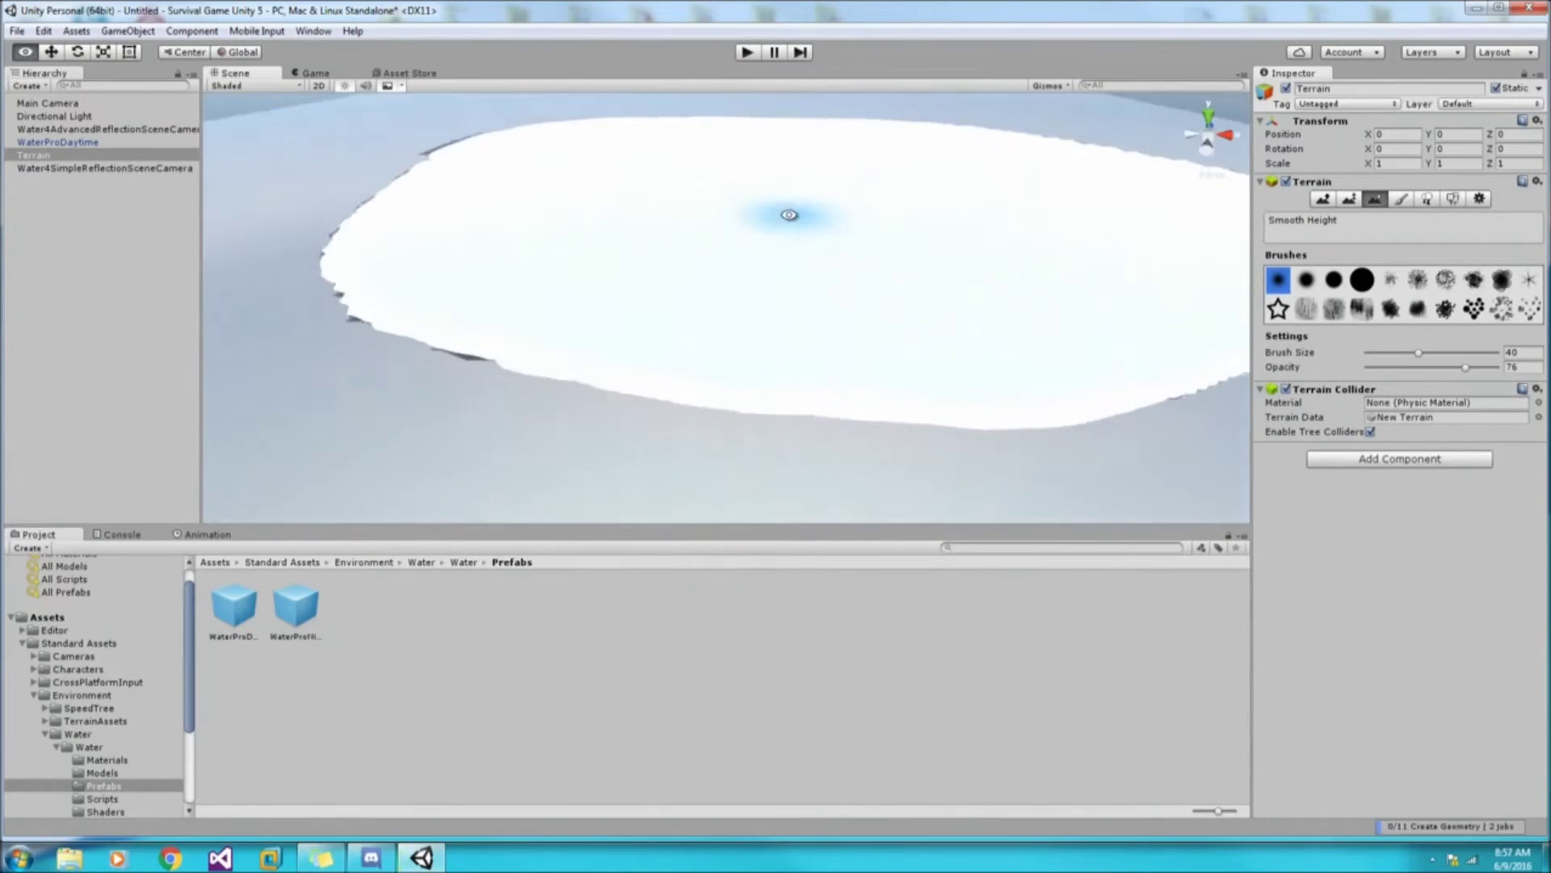
{"action": "scroll", "coordinate": [1194, 343], "scroll_direction": "up", "scroll_amount": 3}
{"action": "left_click_drag", "start_coordinate": [1194, 343], "coordinate": [1043, 301], "text": "alt"}
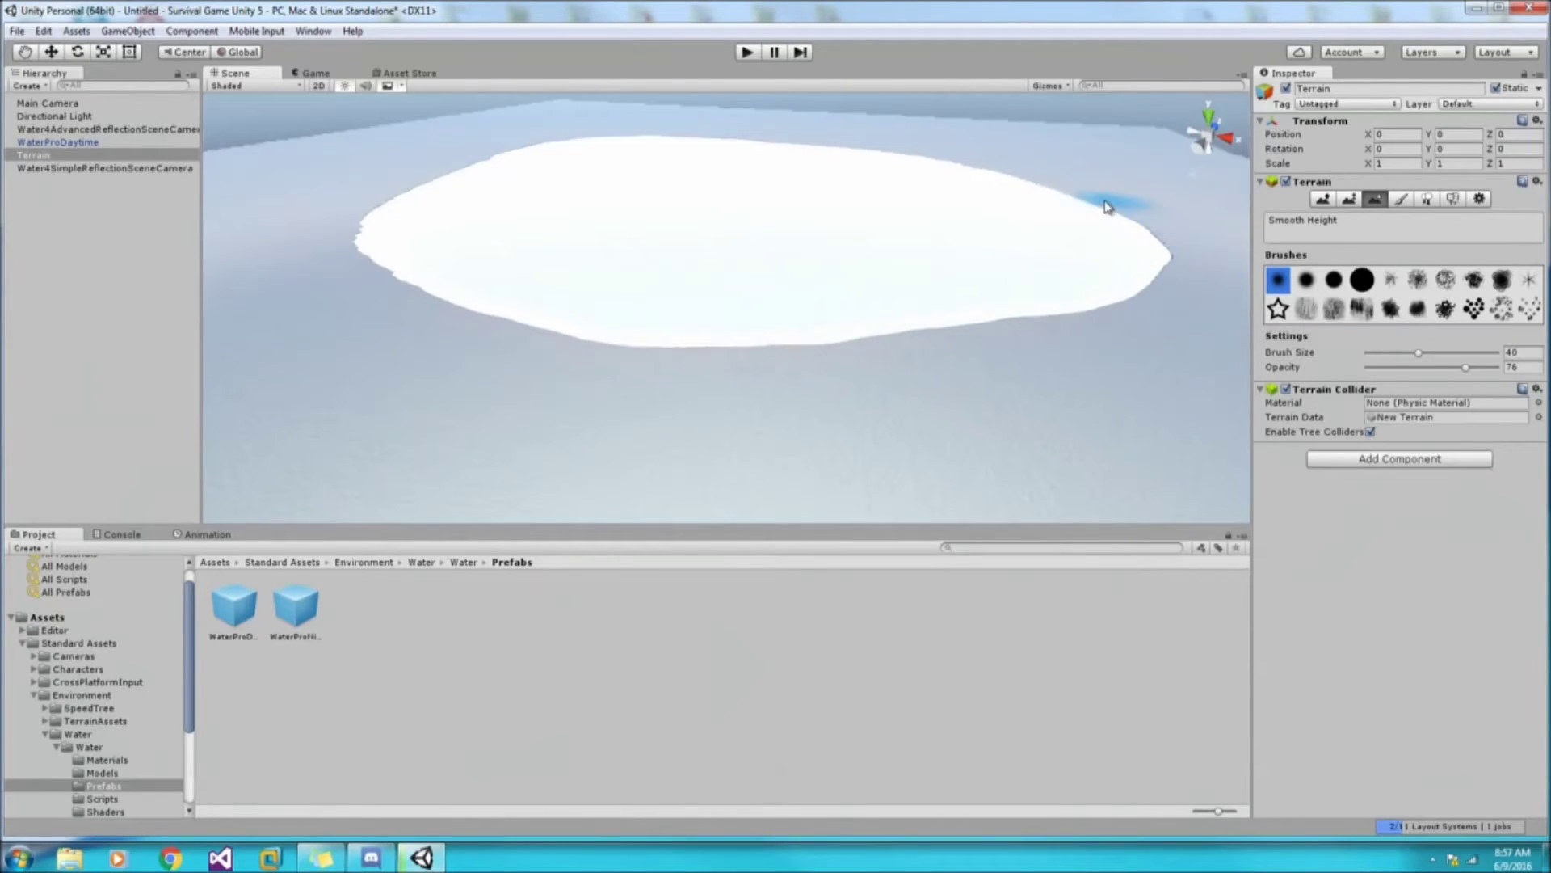
{"action": "mouse_move", "coordinate": [1115, 200]}
{"action": "left_mouse_down", "text": "alt"}
{"action": "mouse_move", "coordinate": [873, 261]}
{"action": "mouse_move", "coordinate": [1040, 249]}
{"action": "left_mouse_up", "text": "alt"}
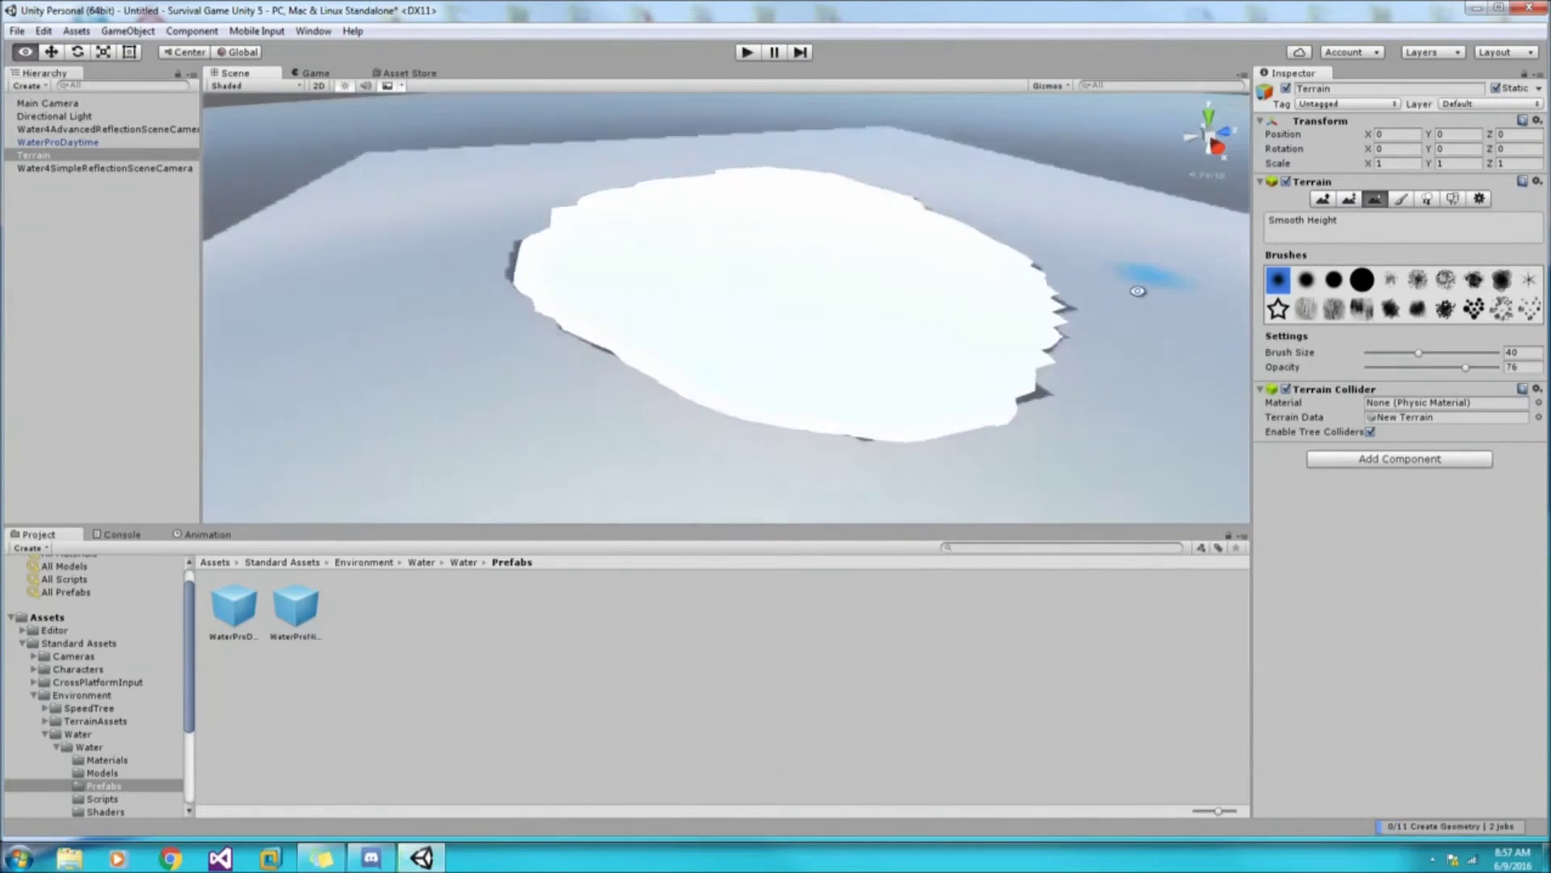
{"action": "scroll", "coordinate": [1174, 261], "scroll_direction": "up", "scroll_amount": 5}
{"action": "scroll", "coordinate": [1175, 262], "scroll_direction": "down", "scroll_amount": 5}
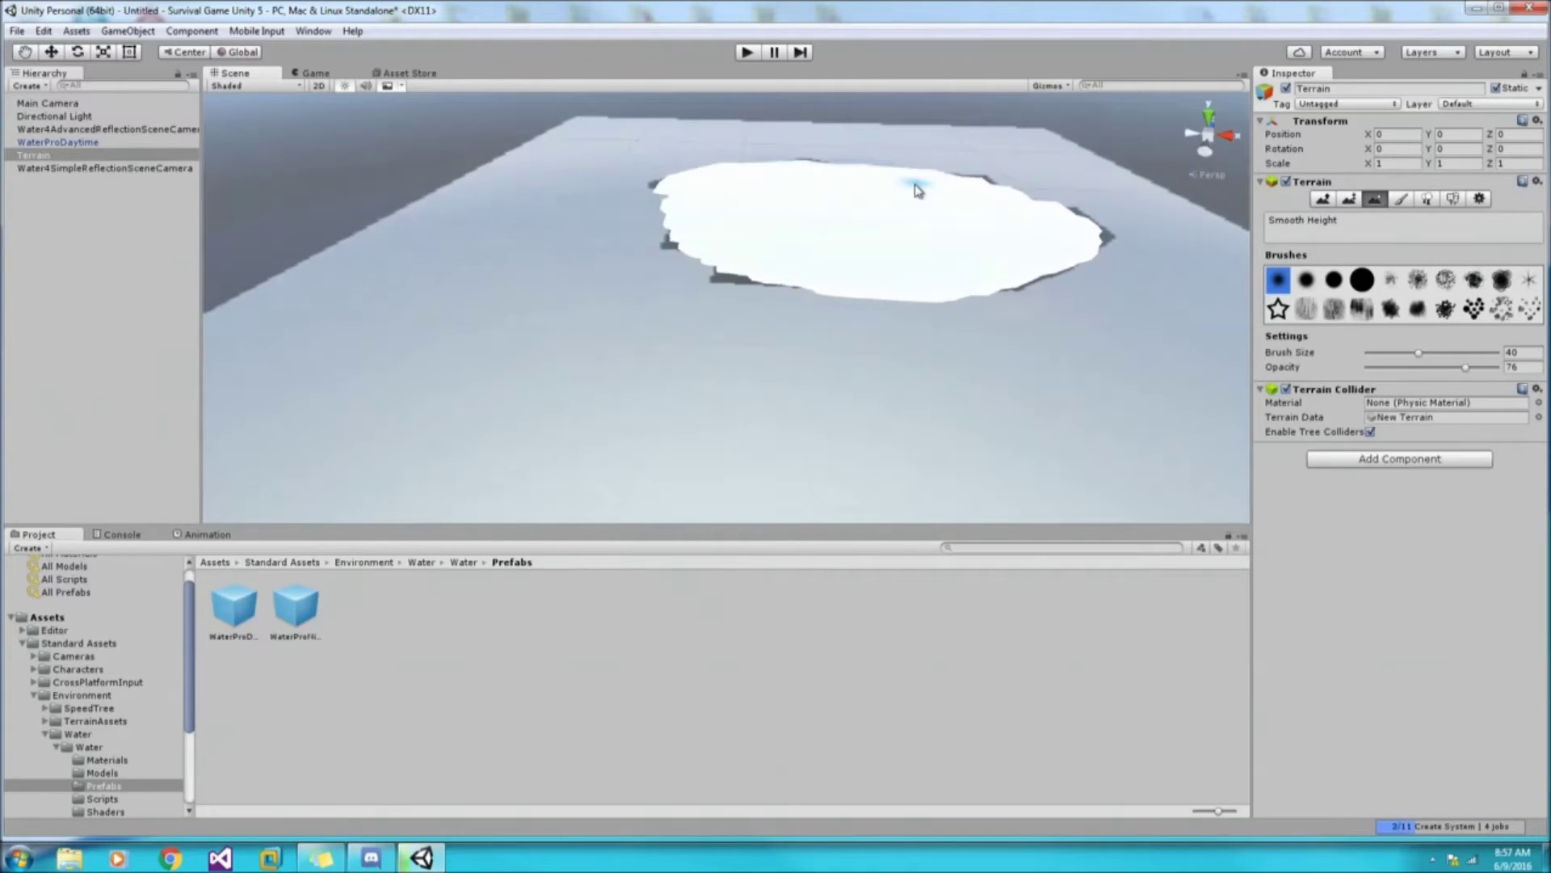
{"action": "scroll", "coordinate": [876, 218], "scroll_direction": "up", "scroll_amount": 5}
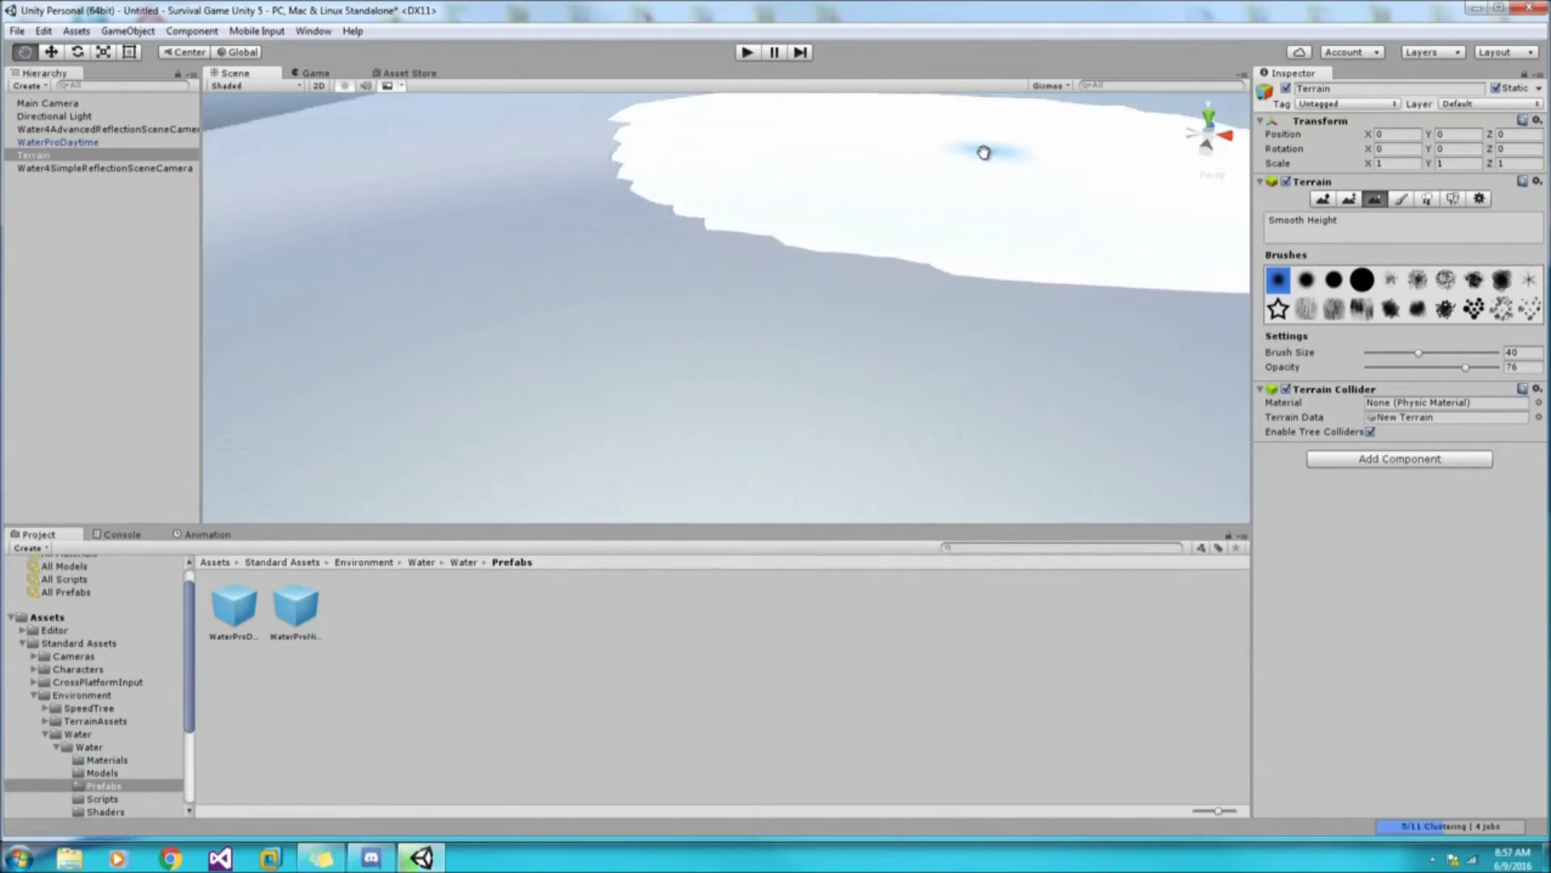
{"action": "scroll", "coordinate": [987, 153], "scroll_direction": "up", "scroll_amount": 3}
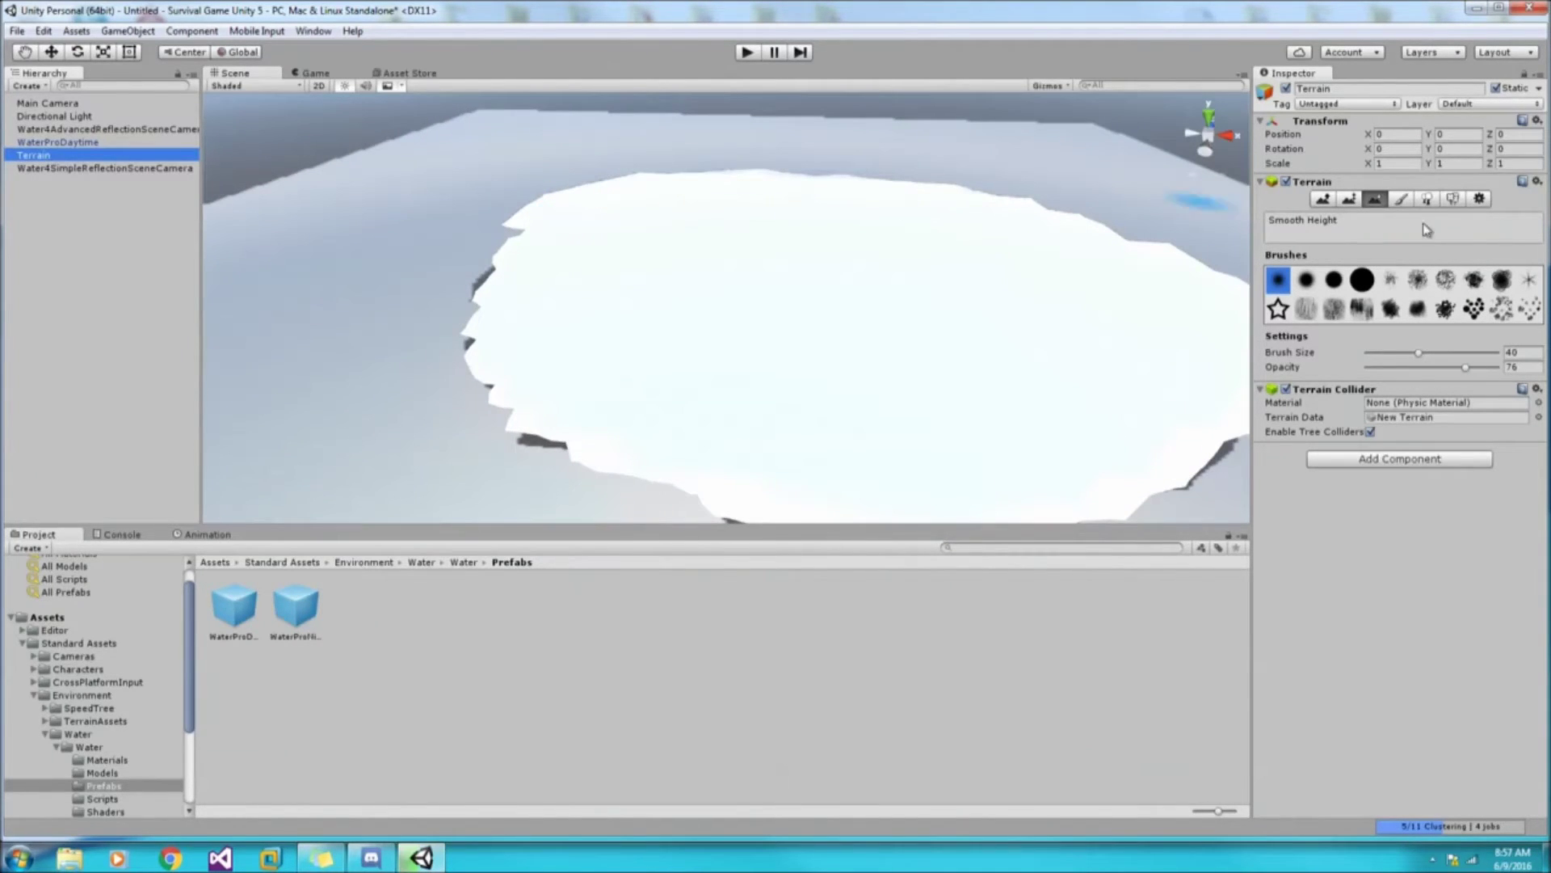
Step: Add the SandA texture so the whole terrain is covered in sand
{"action": "left_click", "coordinate": [1402, 199]}
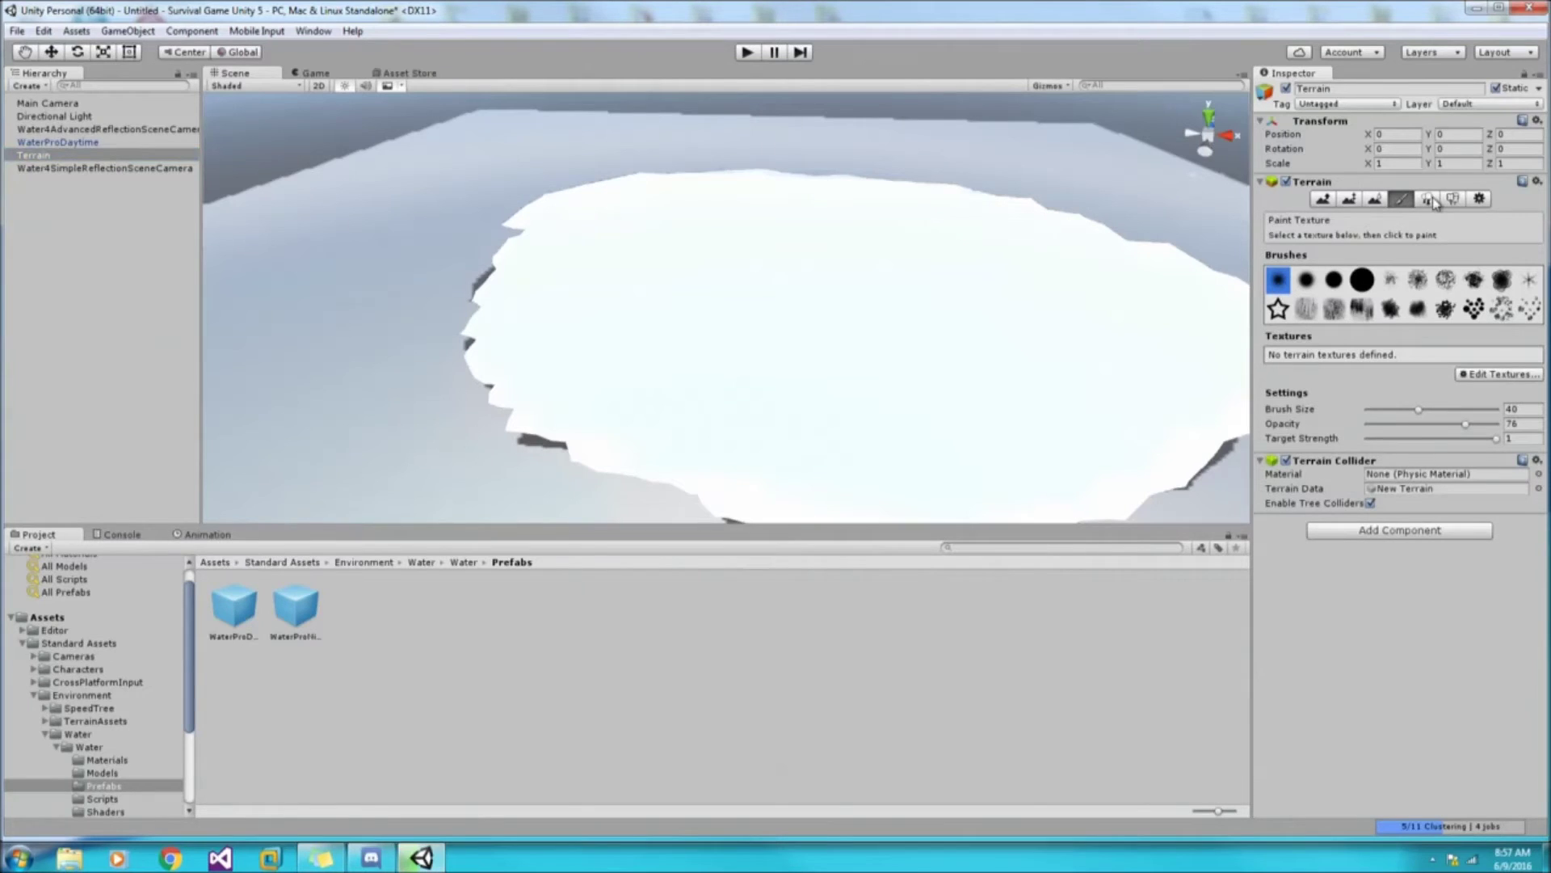
{"action": "left_click", "coordinate": [1491, 376]}
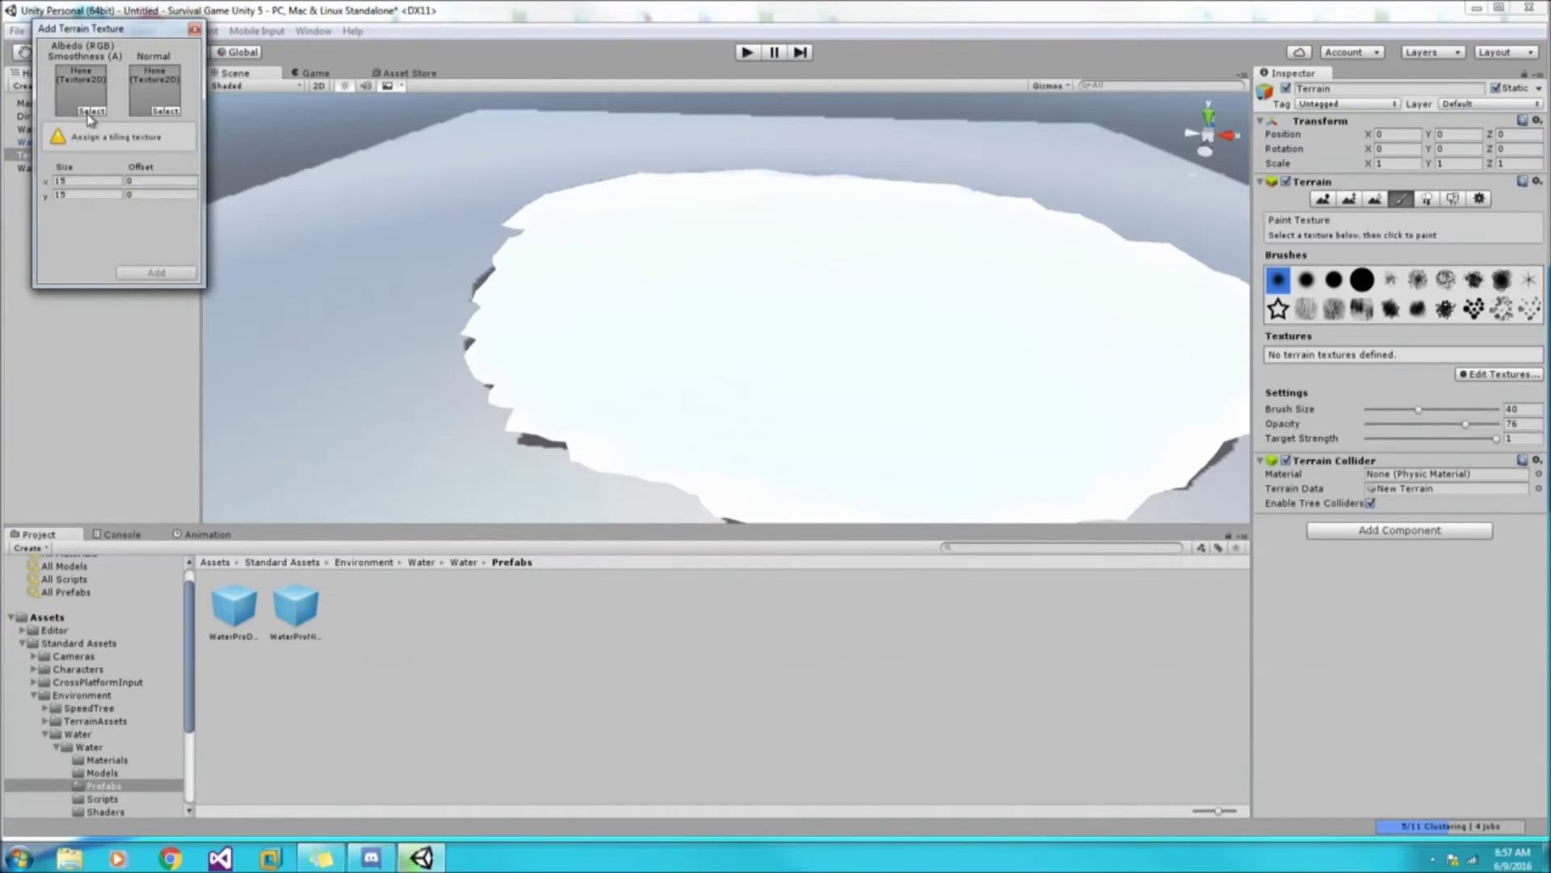
{"action": "left_click", "coordinate": [90, 111]}
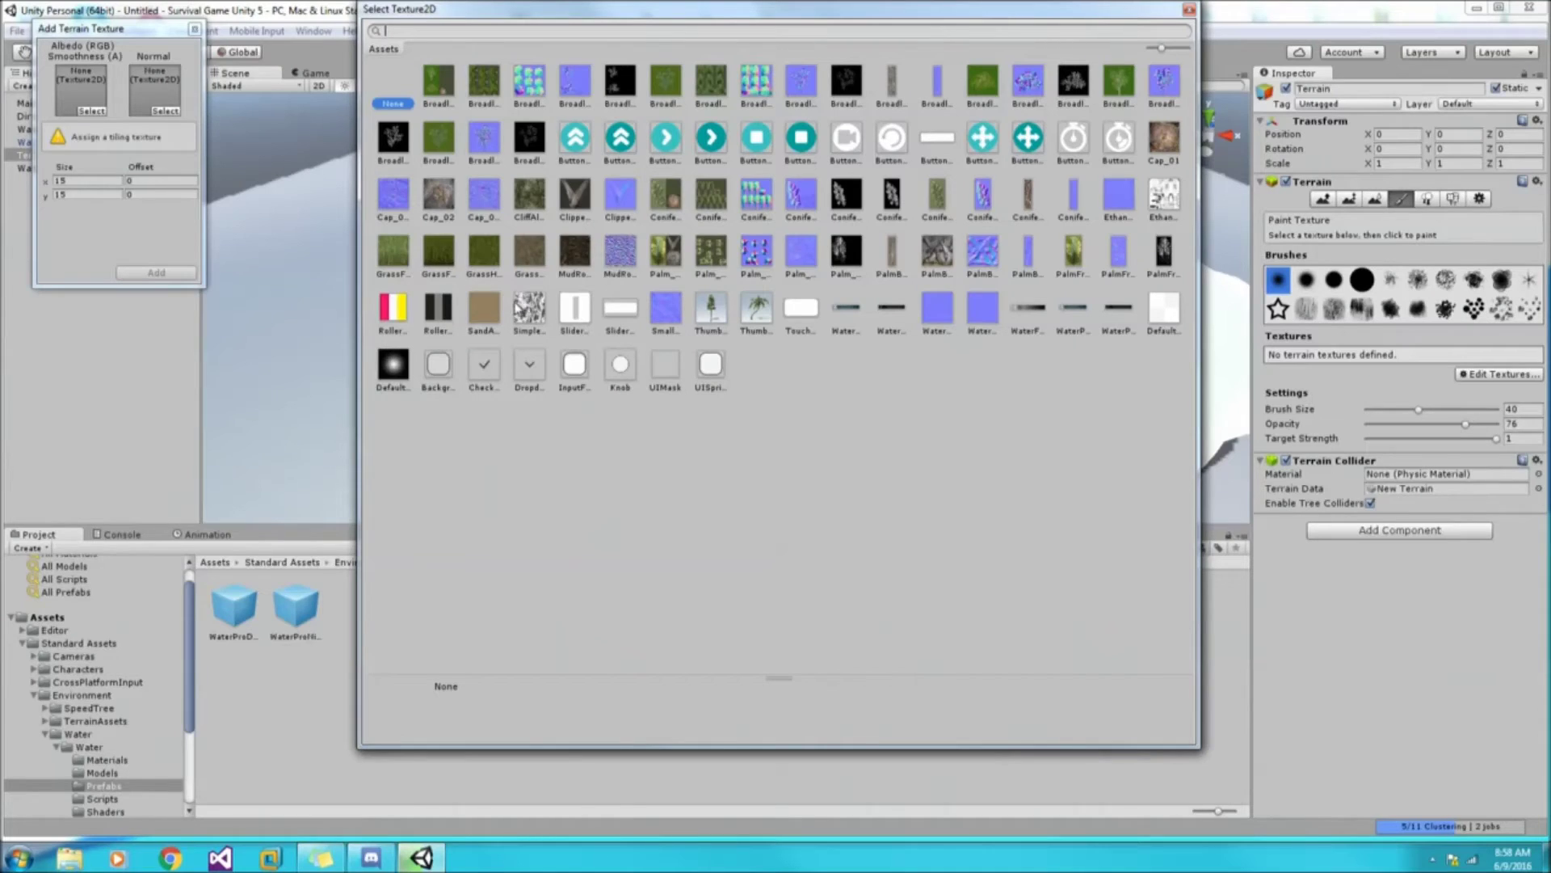
{"action": "double_click", "coordinate": [483, 307]}
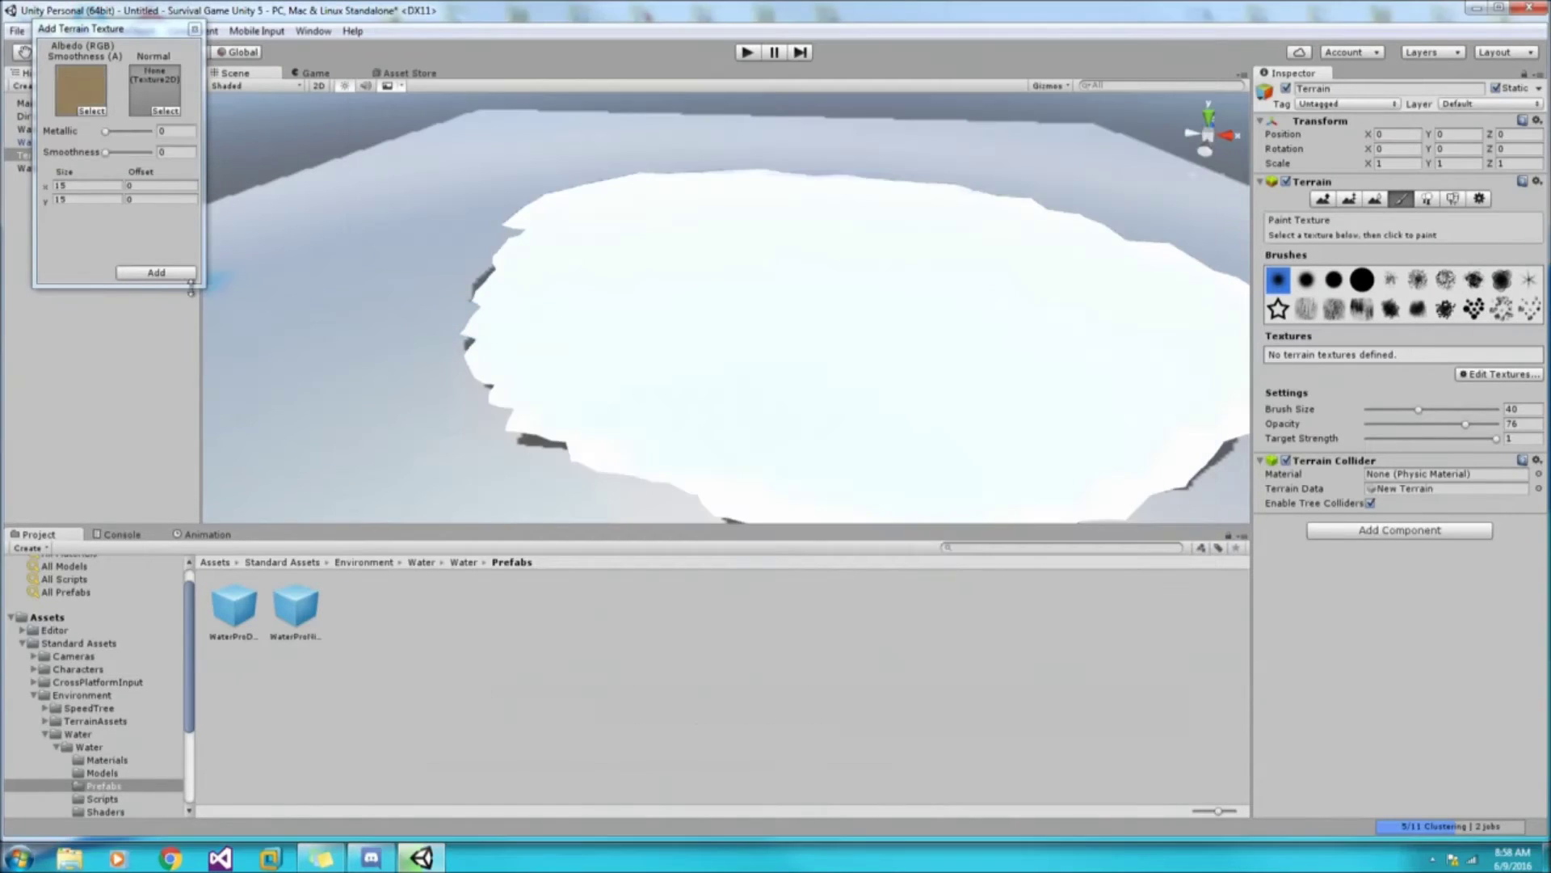
{"action": "left_click", "coordinate": [173, 273]}
Step: Add a grass texture and paint it across the island's interior
{"action": "left_click", "coordinate": [1519, 416]}
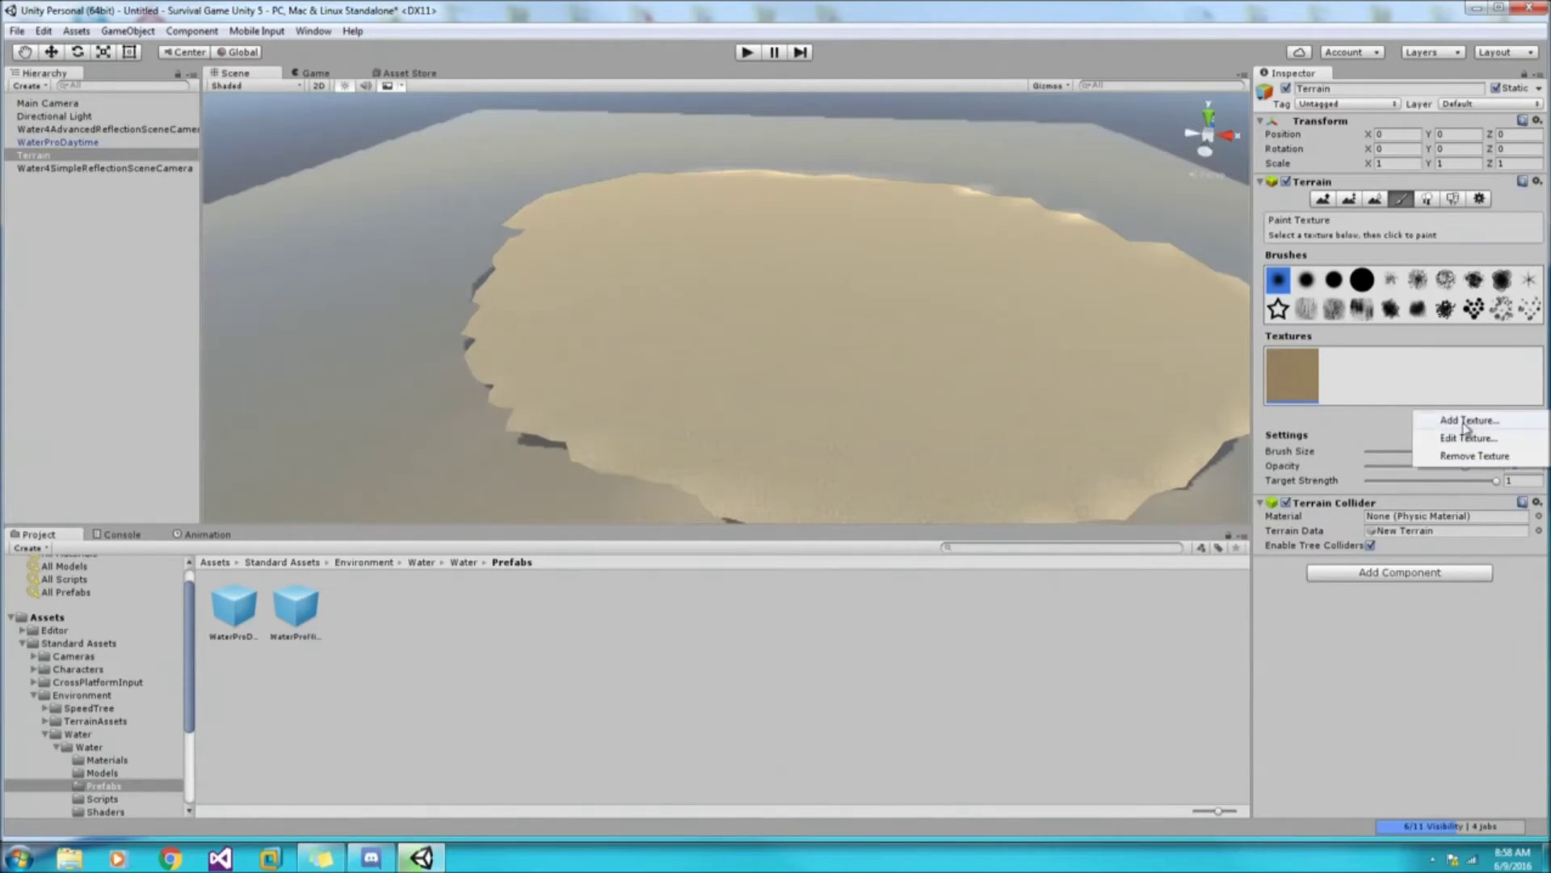
{"action": "left_click", "coordinate": [1469, 421]}
{"action": "left_click", "coordinate": [91, 111]}
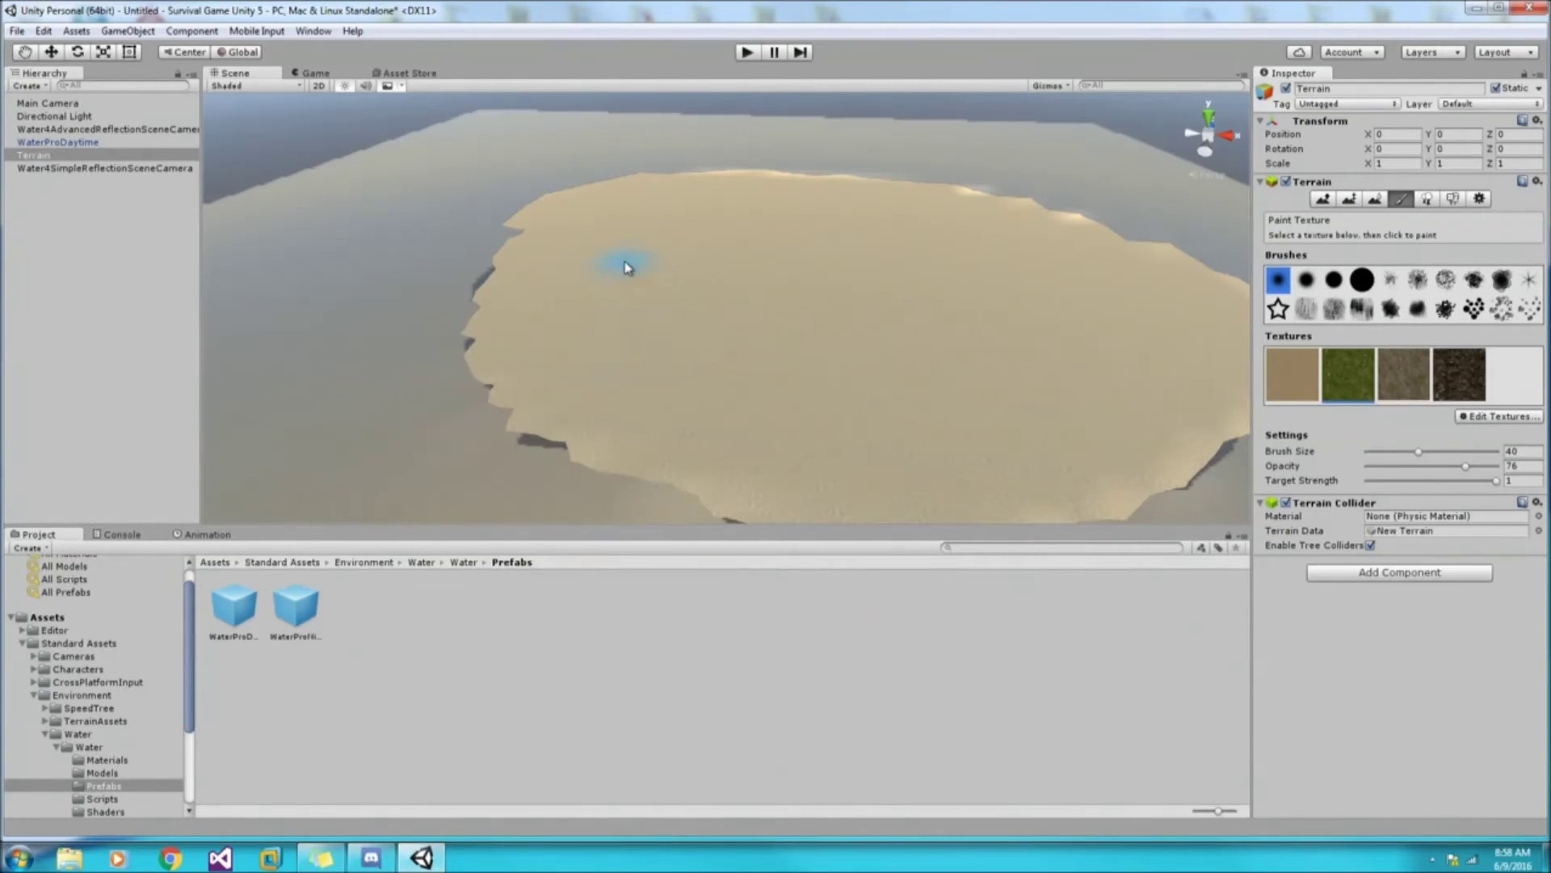
{"action": "mouse_move", "coordinate": [626, 267]}
{"action": "left_mouse_down"}
{"action": "mouse_move", "coordinate": [820, 389]}
{"action": "mouse_move", "coordinate": [1032, 371]}
{"action": "mouse_move", "coordinate": [1001, 246]}
{"action": "mouse_move", "coordinate": [640, 246]}
{"action": "mouse_move", "coordinate": [787, 336]}
{"action": "mouse_move", "coordinate": [1007, 308]}
{"action": "mouse_move", "coordinate": [740, 224]}
{"action": "left_mouse_up"}
Step: Repaint sand around the grass edges to leave a sandy beach ring
{"action": "scroll", "coordinate": [617, 242], "scroll_direction": "up", "scroll_amount": 3}
{"action": "scroll", "coordinate": [748, 402], "scroll_direction": "up", "scroll_amount": 2}
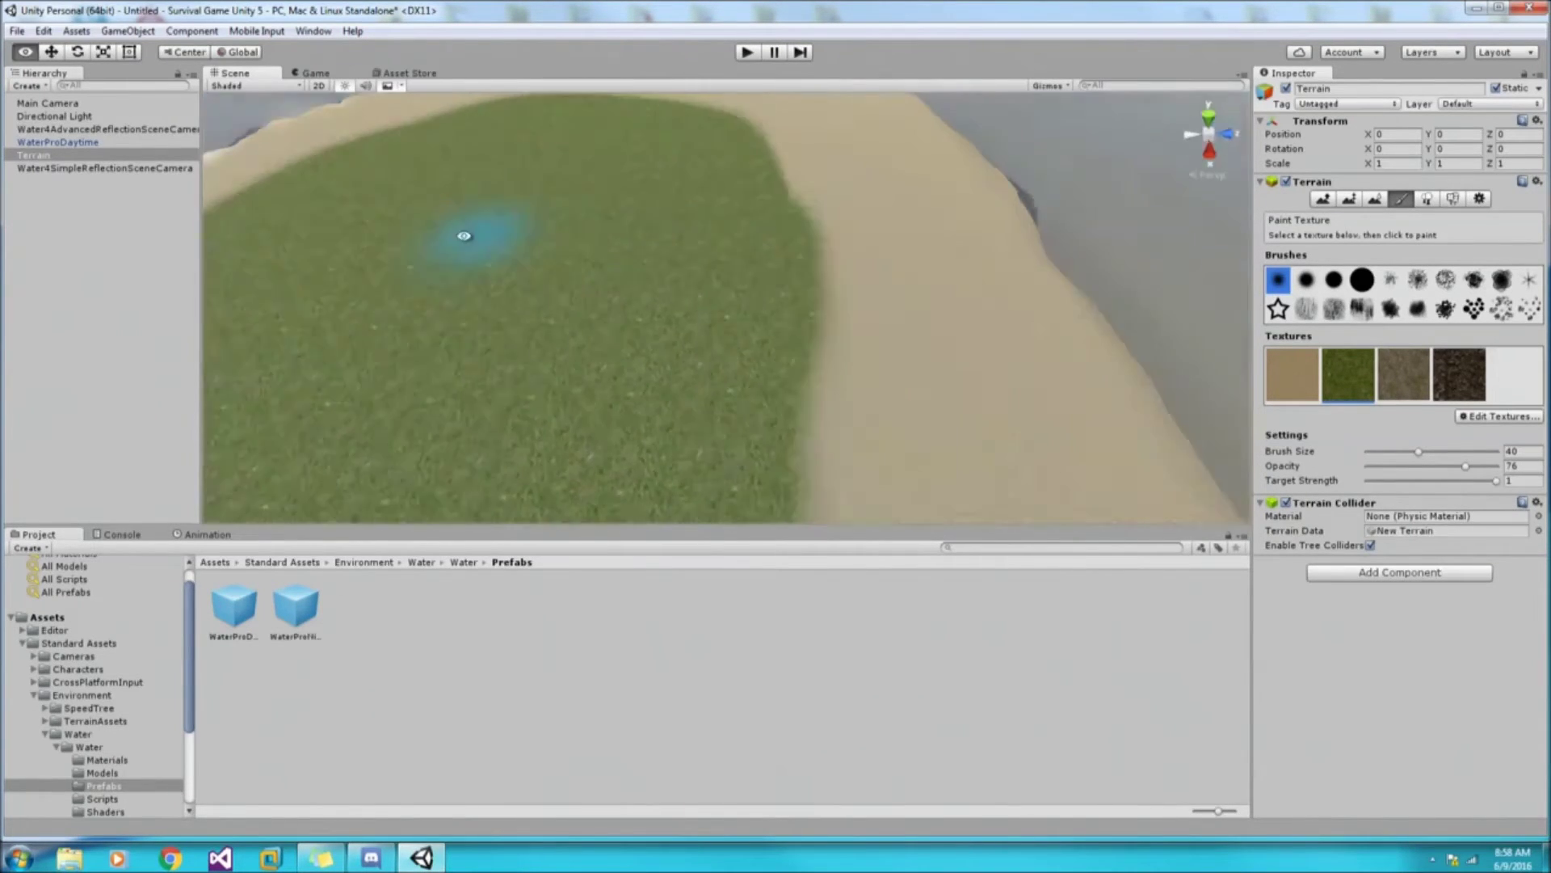
{"action": "scroll", "coordinate": [703, 415], "scroll_direction": "down", "scroll_amount": 6}
{"action": "left_click_drag", "start_coordinate": [703, 415], "coordinate": [686, 267], "text": "alt"}
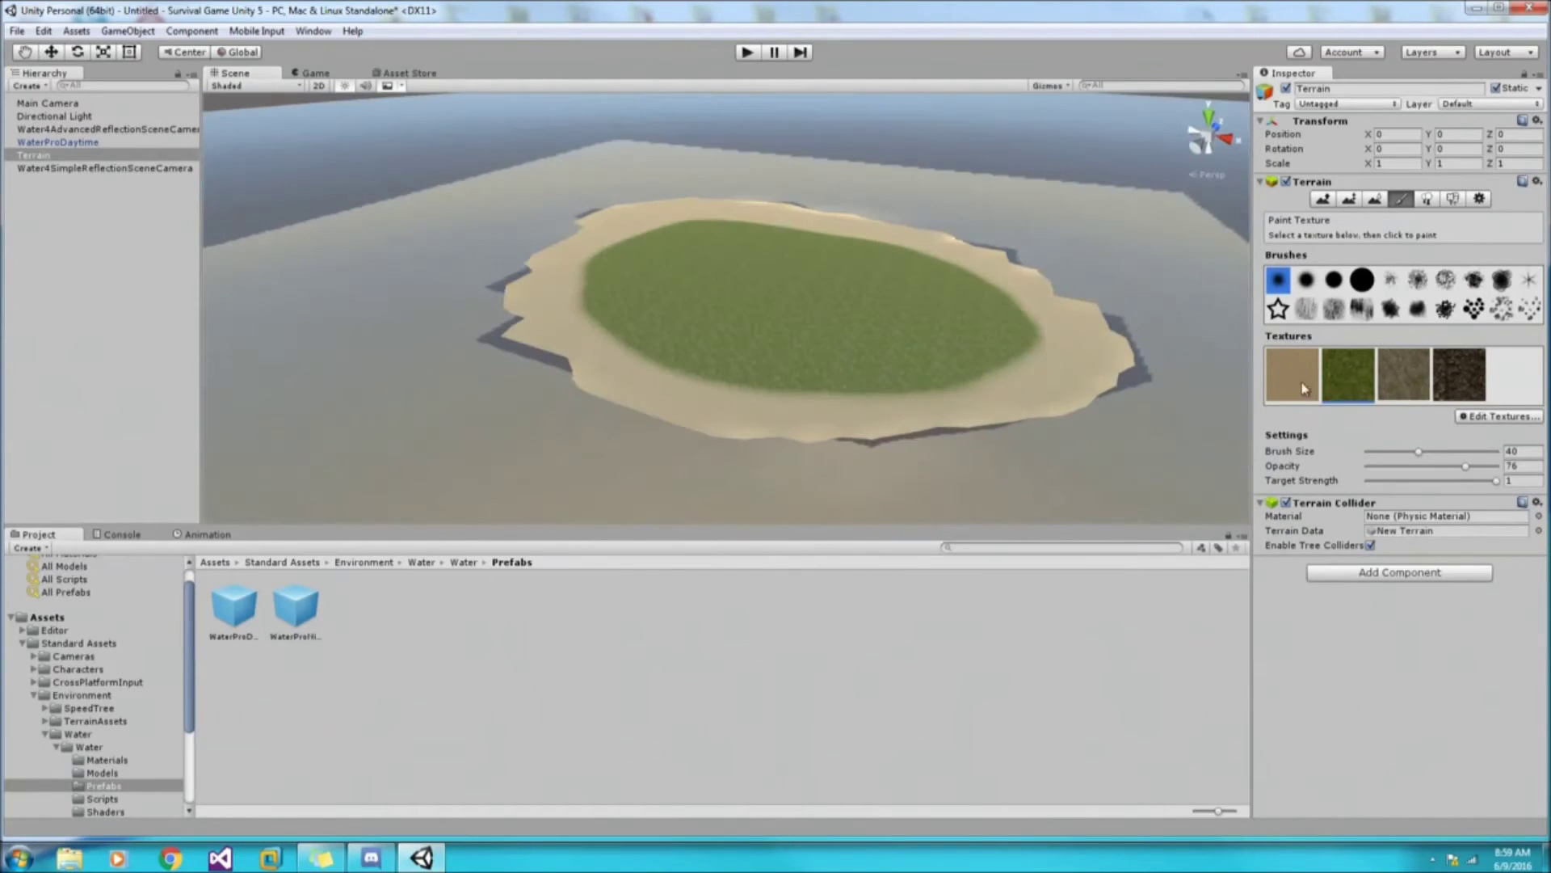
{"action": "left_click", "coordinate": [1292, 374]}
{"action": "mouse_move", "coordinate": [945, 388]}
{"action": "left_mouse_down"}
{"action": "mouse_move", "coordinate": [693, 379]}
{"action": "mouse_move", "coordinate": [623, 236]}
{"action": "left_mouse_up"}
{"action": "left_click_drag", "start_coordinate": [985, 299], "coordinate": [1030, 342]}
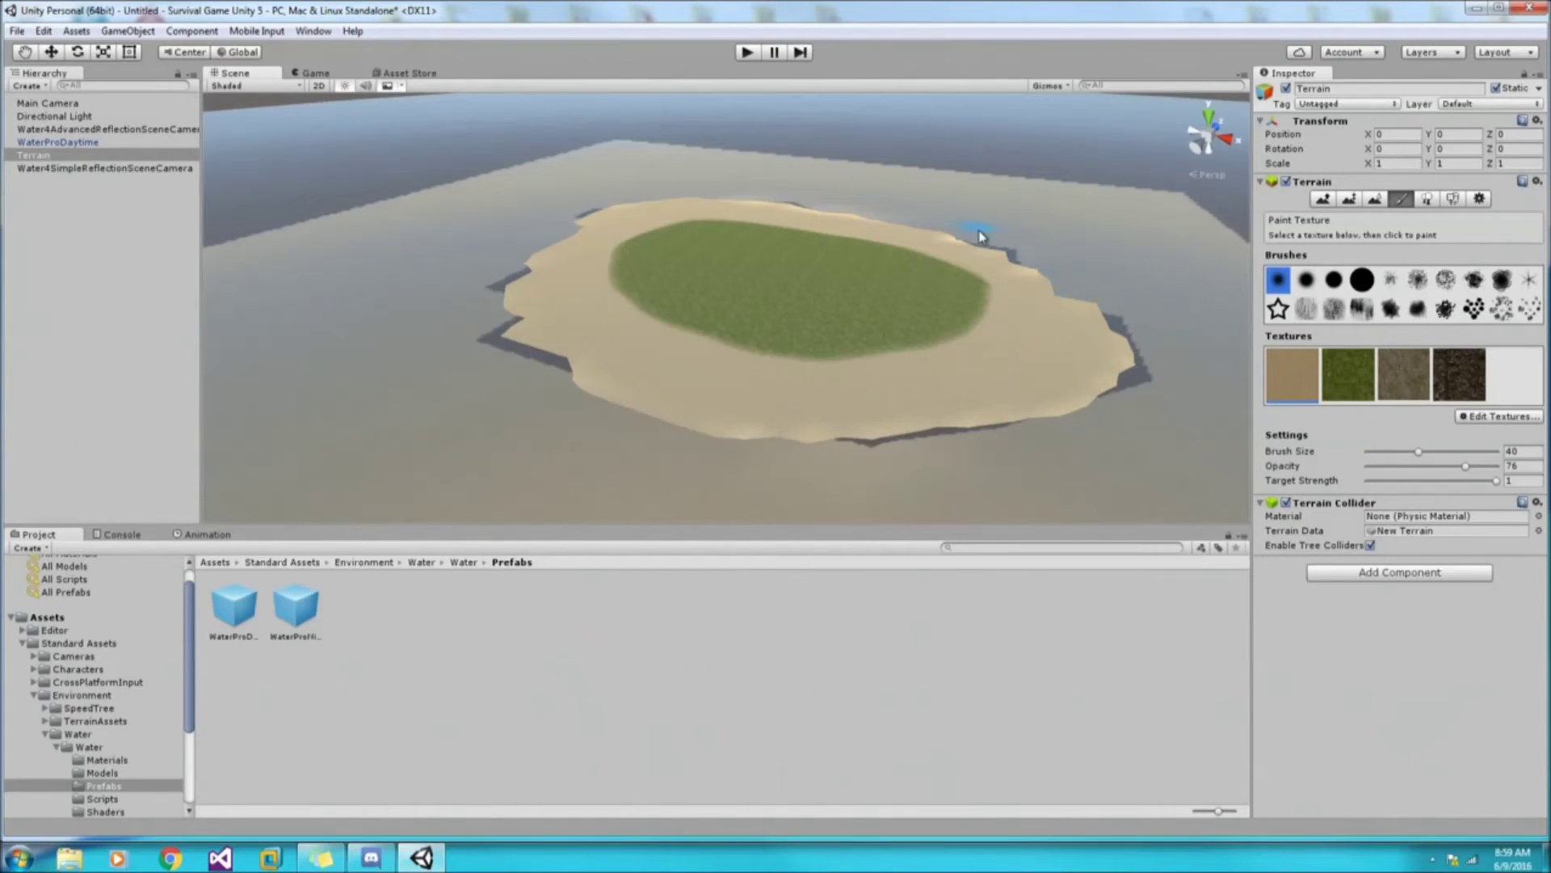
Step: Switch to Place Trees and begin adding a new tree type
{"action": "left_click", "coordinate": [1427, 199]}
{"action": "left_click", "coordinate": [1458, 301]}
{"action": "left_click", "coordinate": [320, 45]}
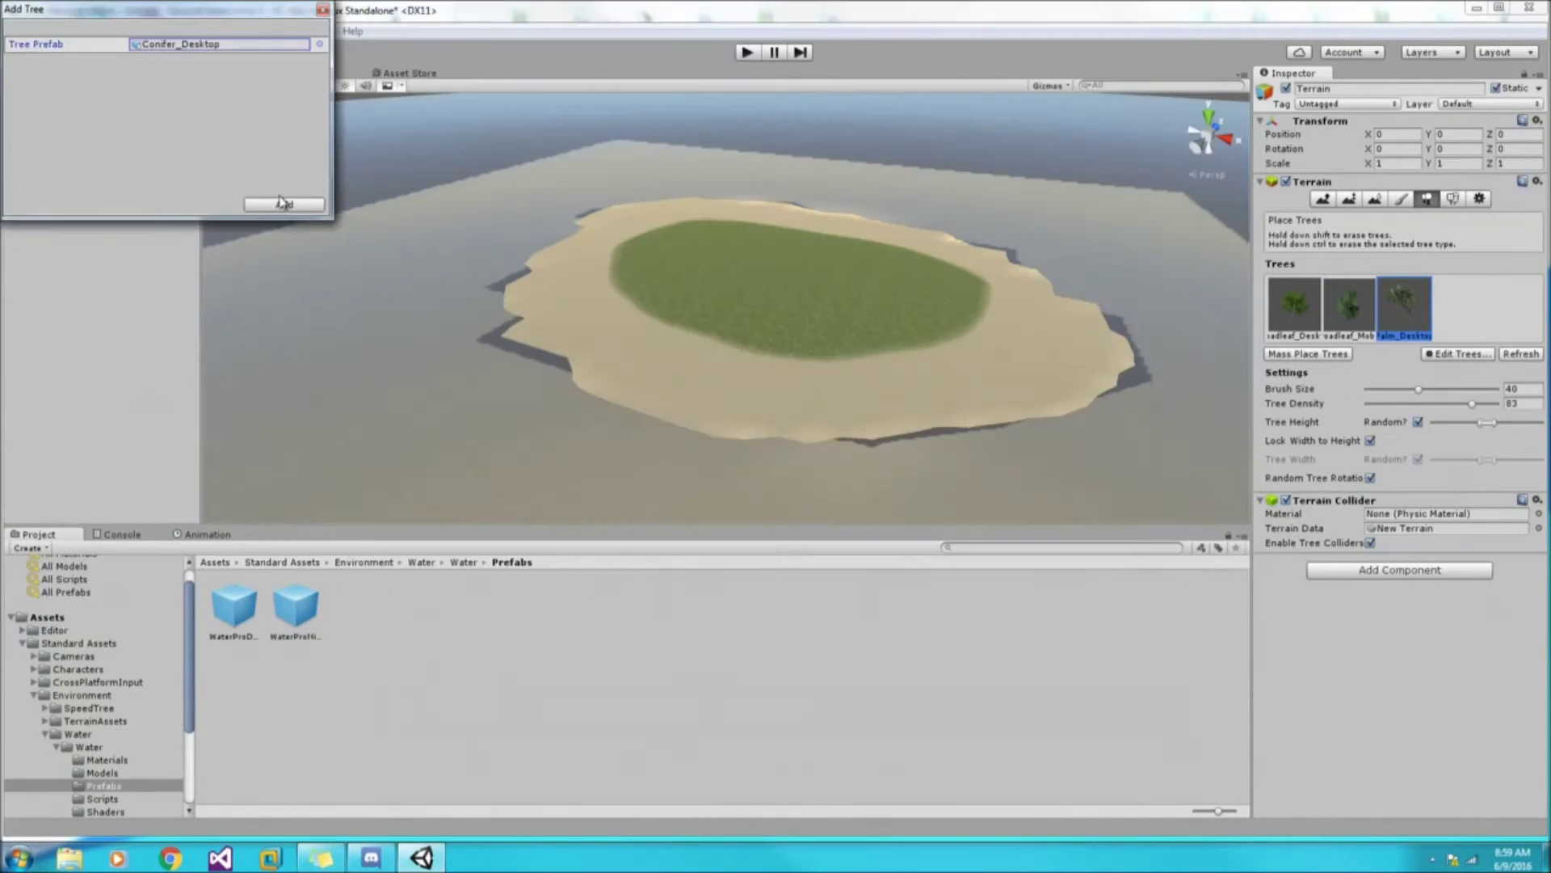
Step: Select Palm_Desktop, set brush size 7 and density 50, and plant palms along the beach
{"action": "left_click", "coordinate": [1403, 325]}
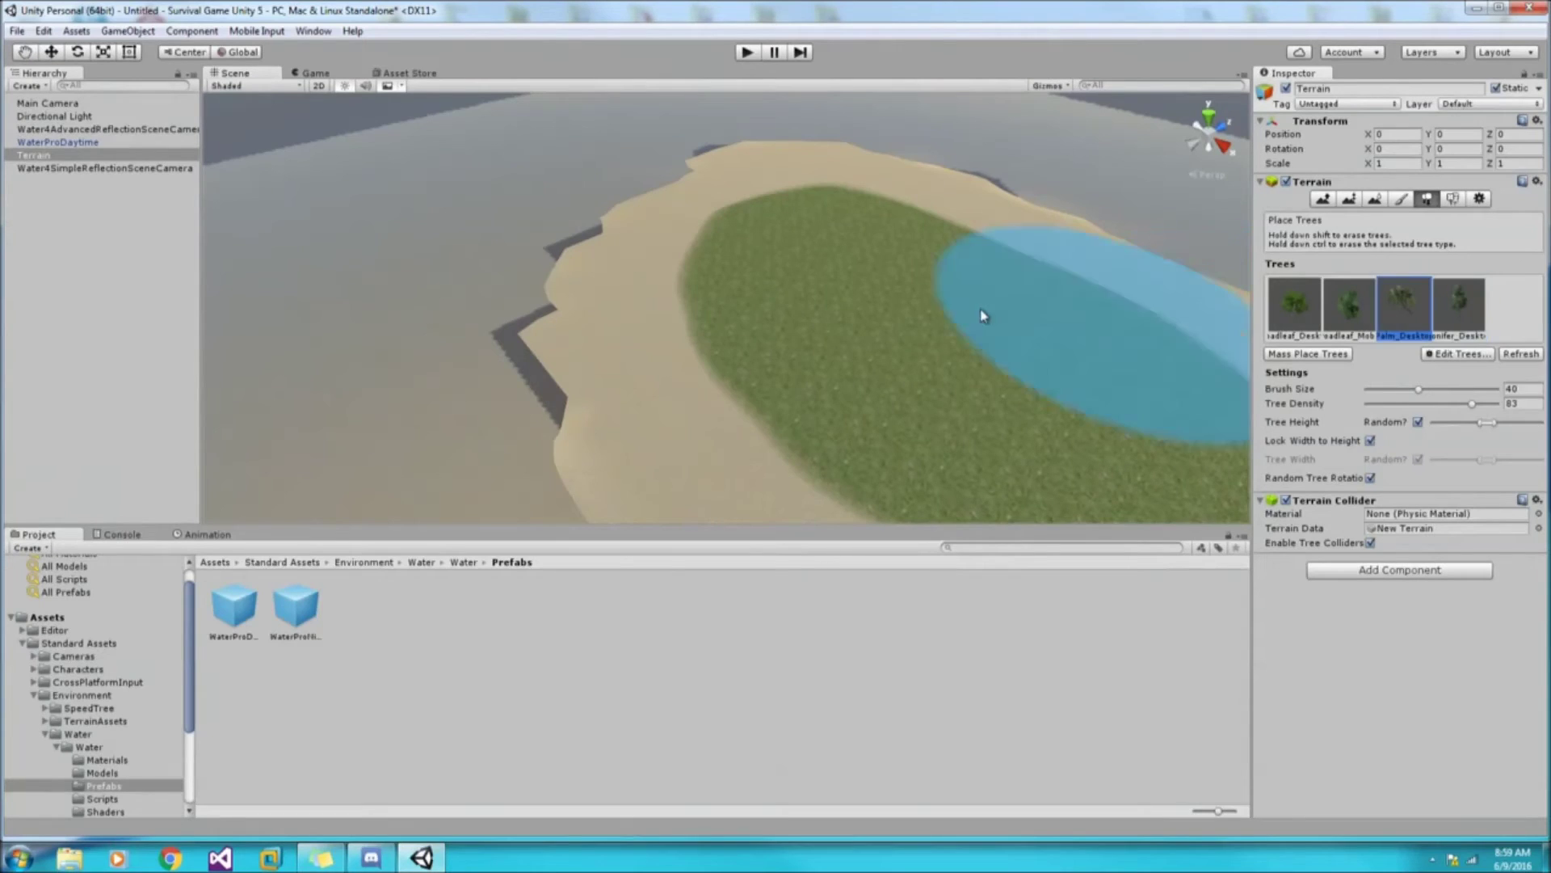
{"action": "left_click_drag", "start_coordinate": [1414, 386], "coordinate": [1376, 389]}
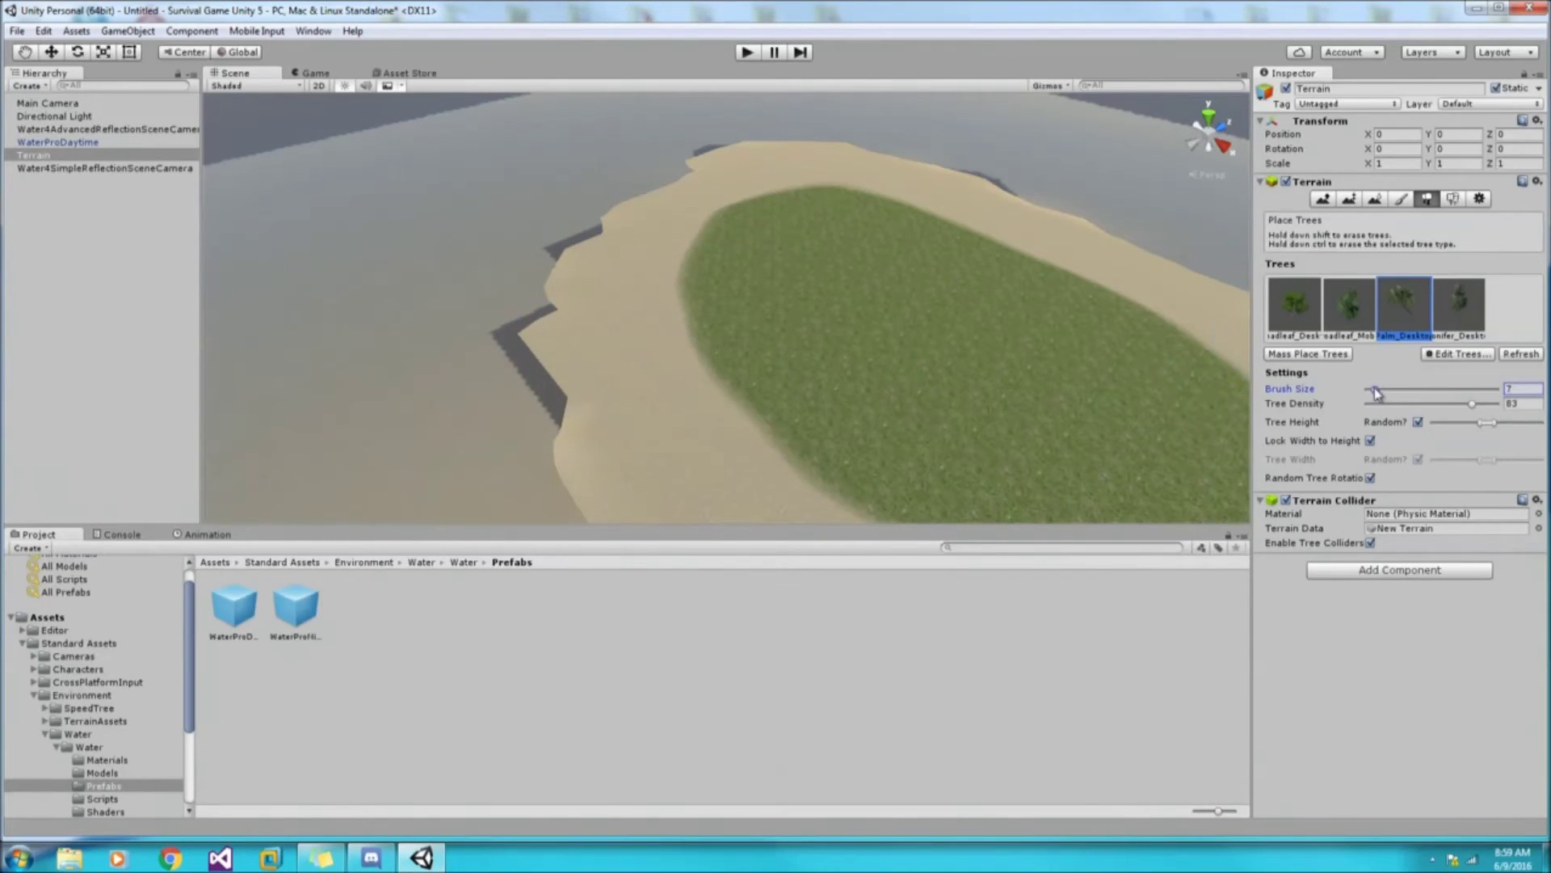
{"action": "left_click_drag", "start_coordinate": [1471, 402], "coordinate": [1425, 403]}
{"action": "left_click_drag", "start_coordinate": [638, 346], "coordinate": [675, 490]}
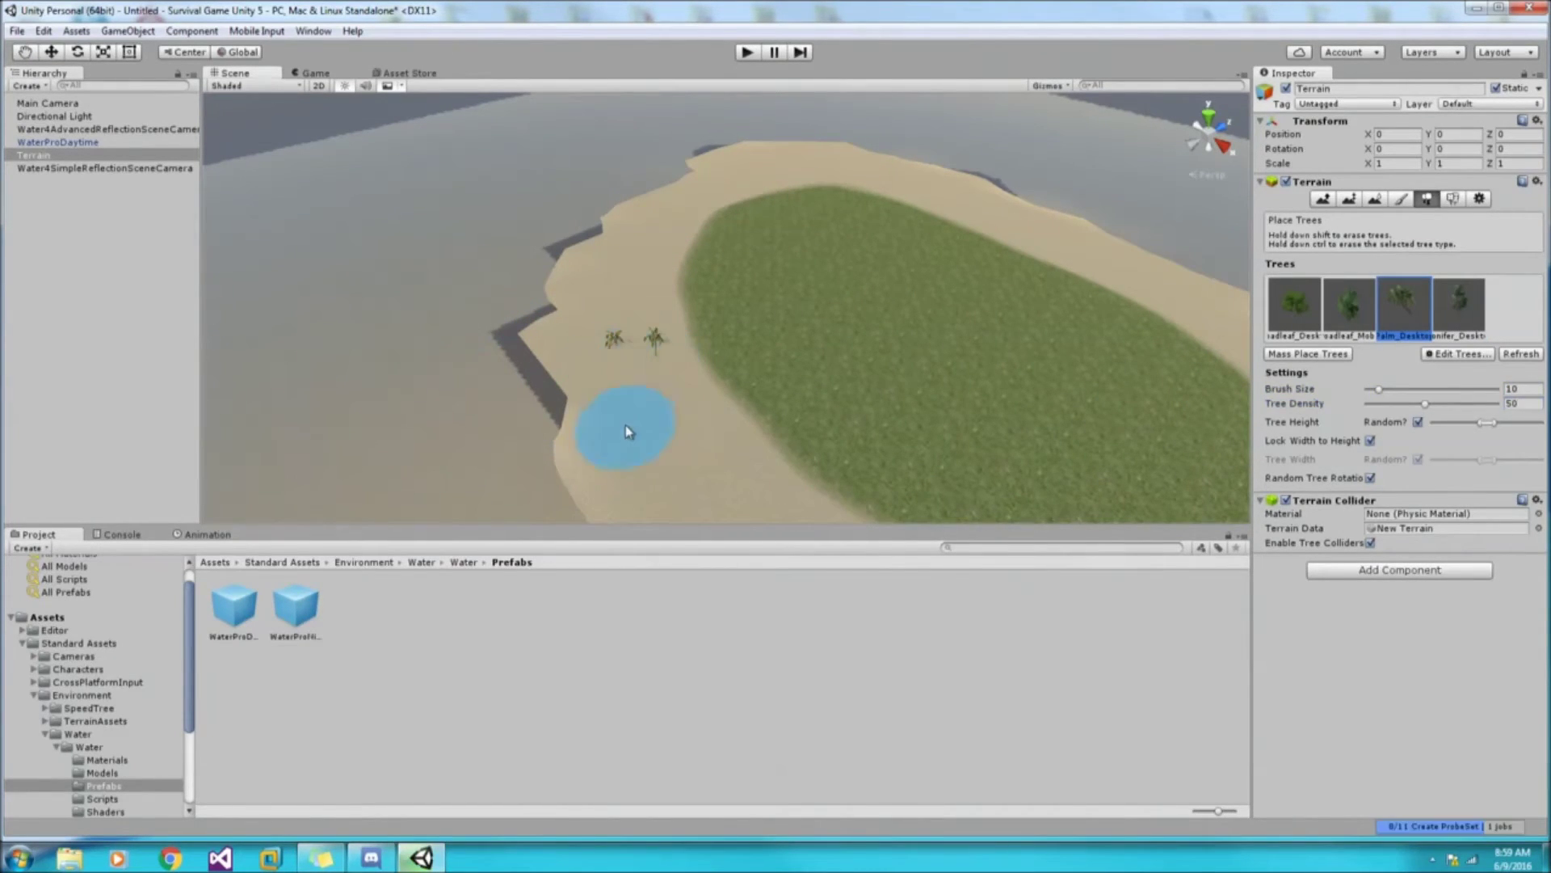
{"action": "scroll", "coordinate": [675, 491], "scroll_direction": "down", "scroll_amount": 5}
{"action": "left_click_drag", "start_coordinate": [669, 312], "coordinate": [907, 374], "text": "alt"}
{"action": "scroll", "coordinate": [908, 374], "scroll_direction": "up", "scroll_amount": 8}
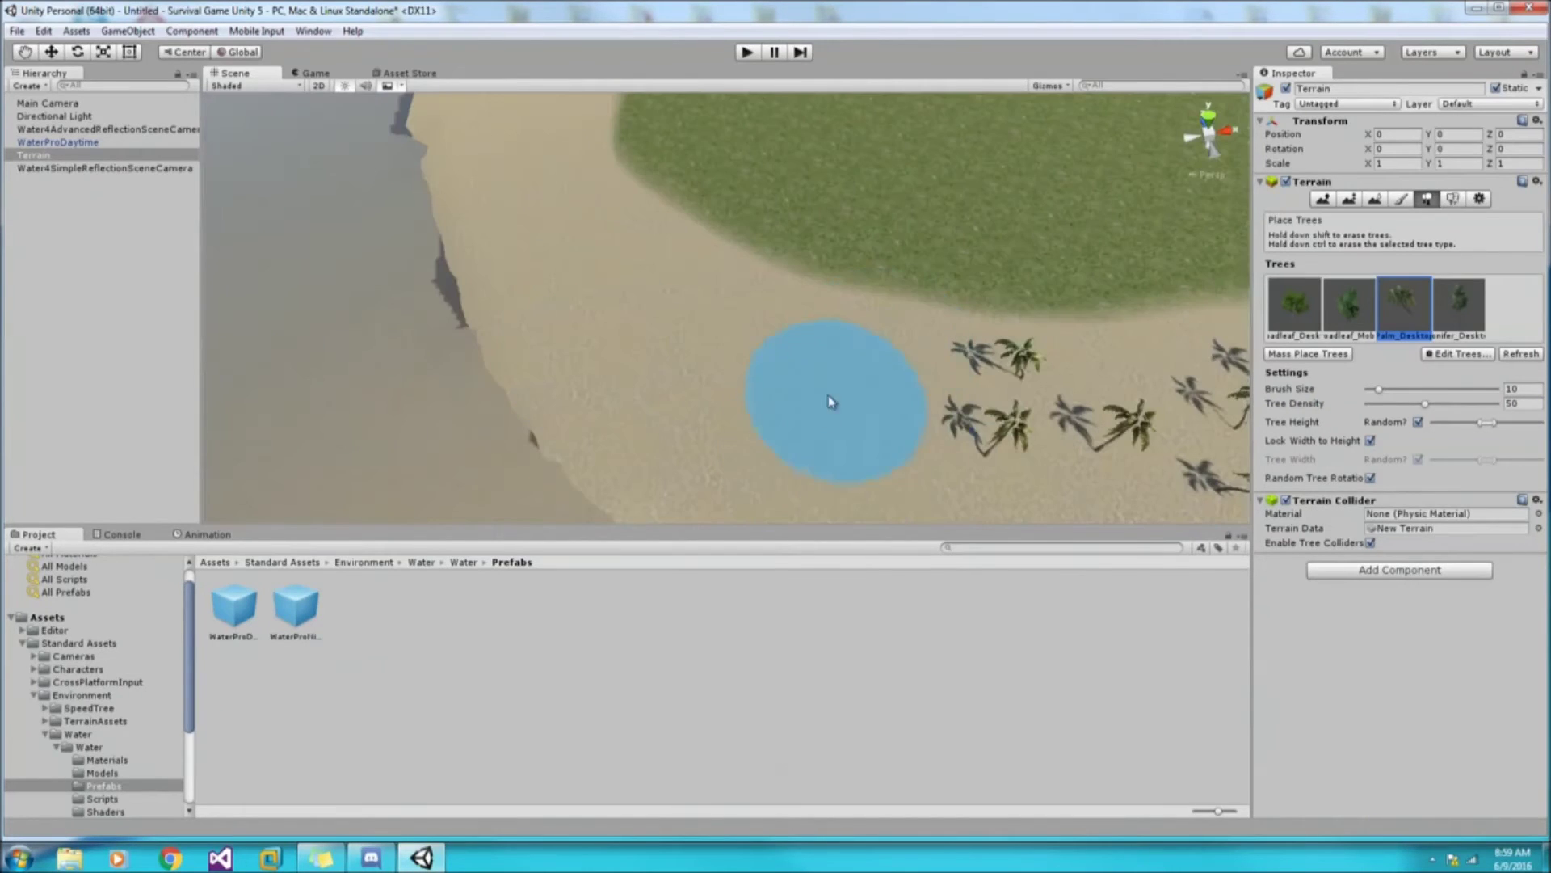
{"action": "left_click_drag", "start_coordinate": [832, 405], "coordinate": [933, 430]}
Step: Plant more palms across the remaining sand and view the palm-lined island
{"action": "scroll", "coordinate": [595, 311], "scroll_direction": "down", "scroll_amount": 3}
{"action": "scroll", "coordinate": [606, 162], "scroll_direction": "down", "scroll_amount": 5}
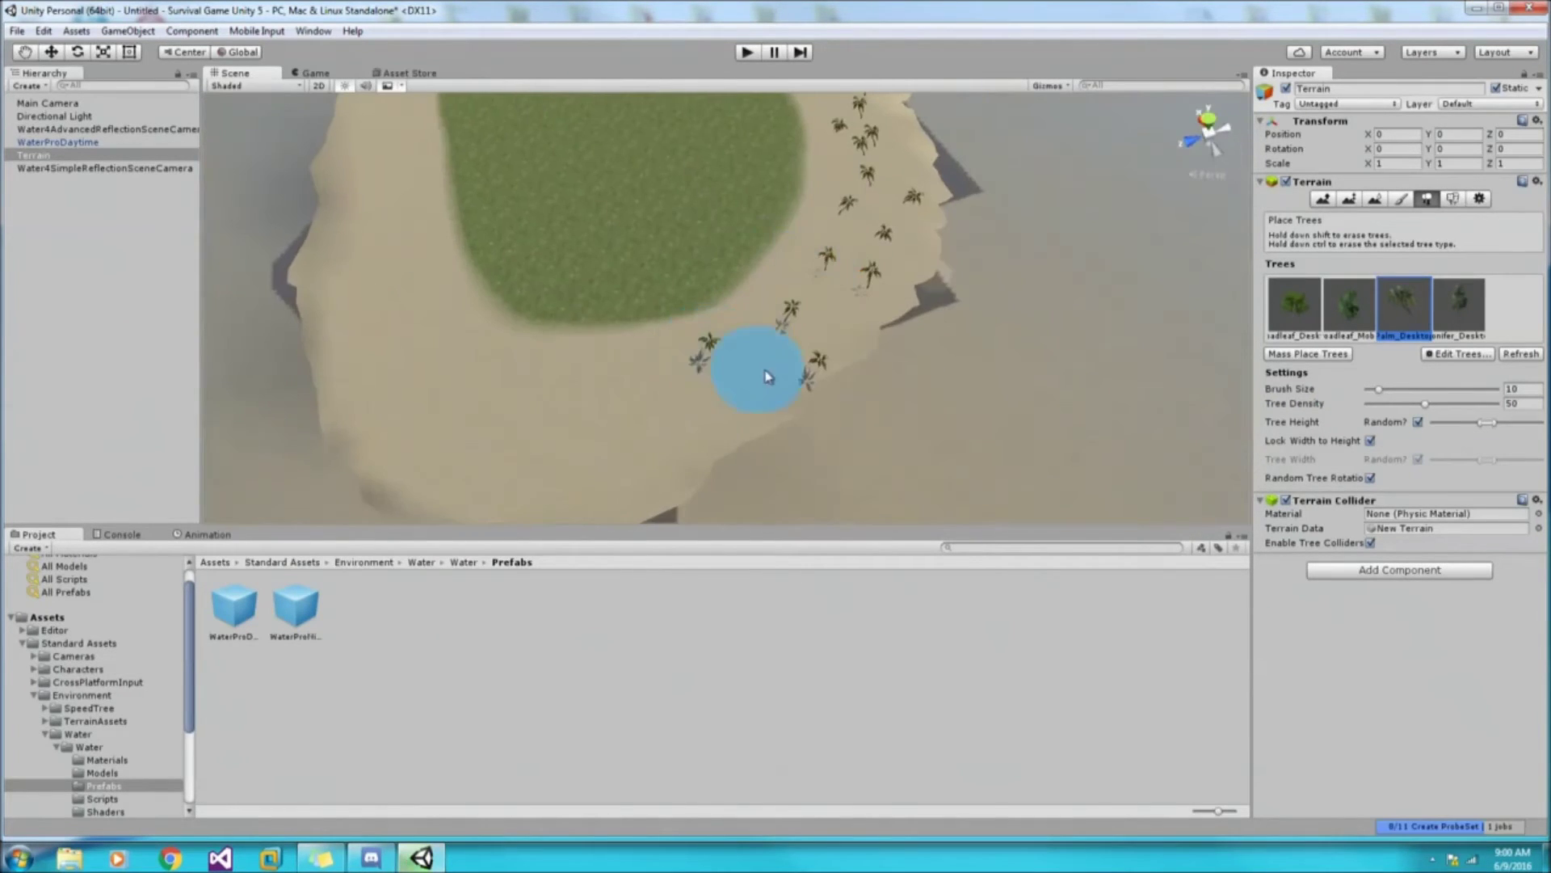
{"action": "mouse_move", "coordinate": [743, 363]}
{"action": "left_mouse_down", "text": "alt"}
{"action": "mouse_move", "coordinate": [754, 385]}
{"action": "mouse_move", "coordinate": [661, 357]}
{"action": "mouse_move", "coordinate": [415, 391]}
{"action": "left_mouse_up", "text": "alt"}
{"action": "scroll", "coordinate": [770, 335], "scroll_direction": "up", "scroll_amount": 2}
{"action": "scroll", "coordinate": [416, 391], "scroll_direction": "up", "scroll_amount": 3}
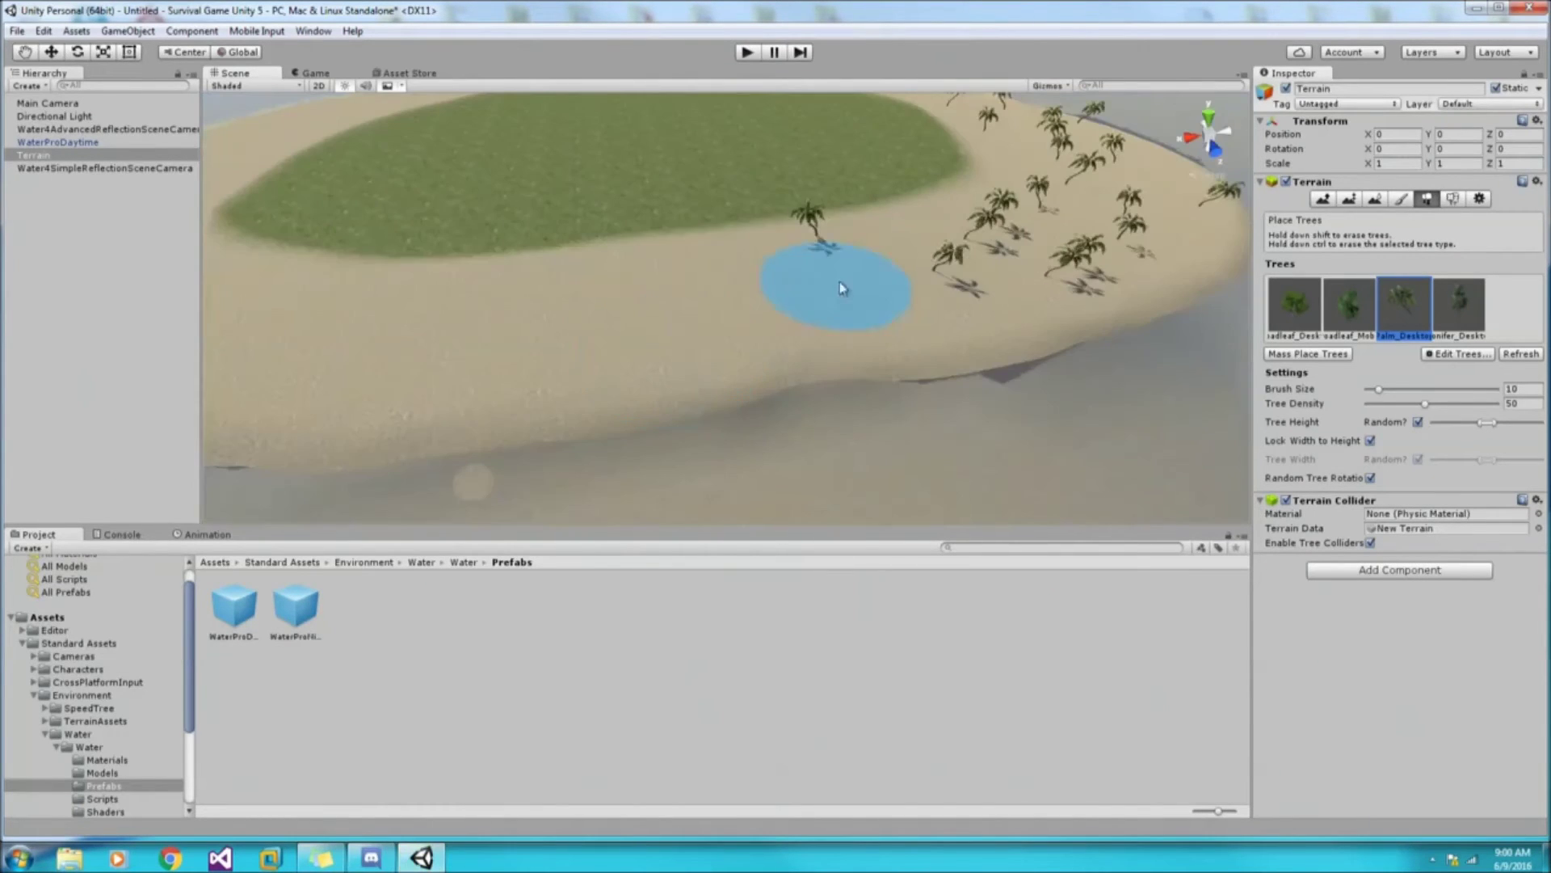
{"action": "left_click_drag", "start_coordinate": [657, 274], "coordinate": [398, 329]}
{"action": "scroll", "coordinate": [804, 329], "scroll_direction": "down", "scroll_amount": 5}
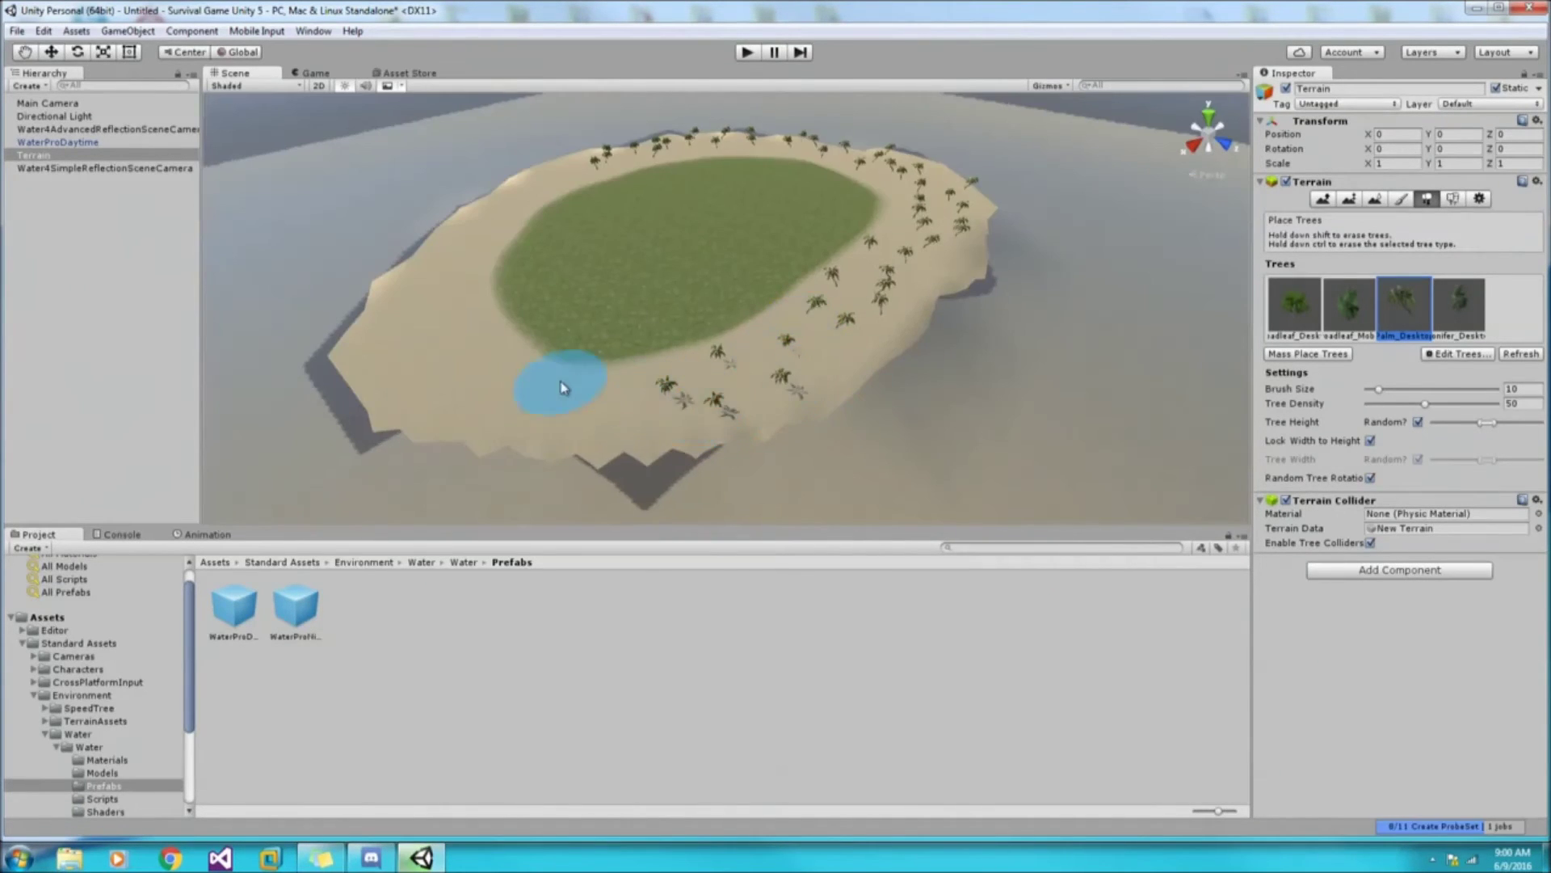
{"action": "mouse_move", "coordinate": [543, 381]}
{"action": "left_mouse_down", "text": "alt"}
{"action": "mouse_move", "coordinate": [758, 449]}
{"action": "mouse_move", "coordinate": [893, 415]}
{"action": "left_mouse_up", "text": "alt"}
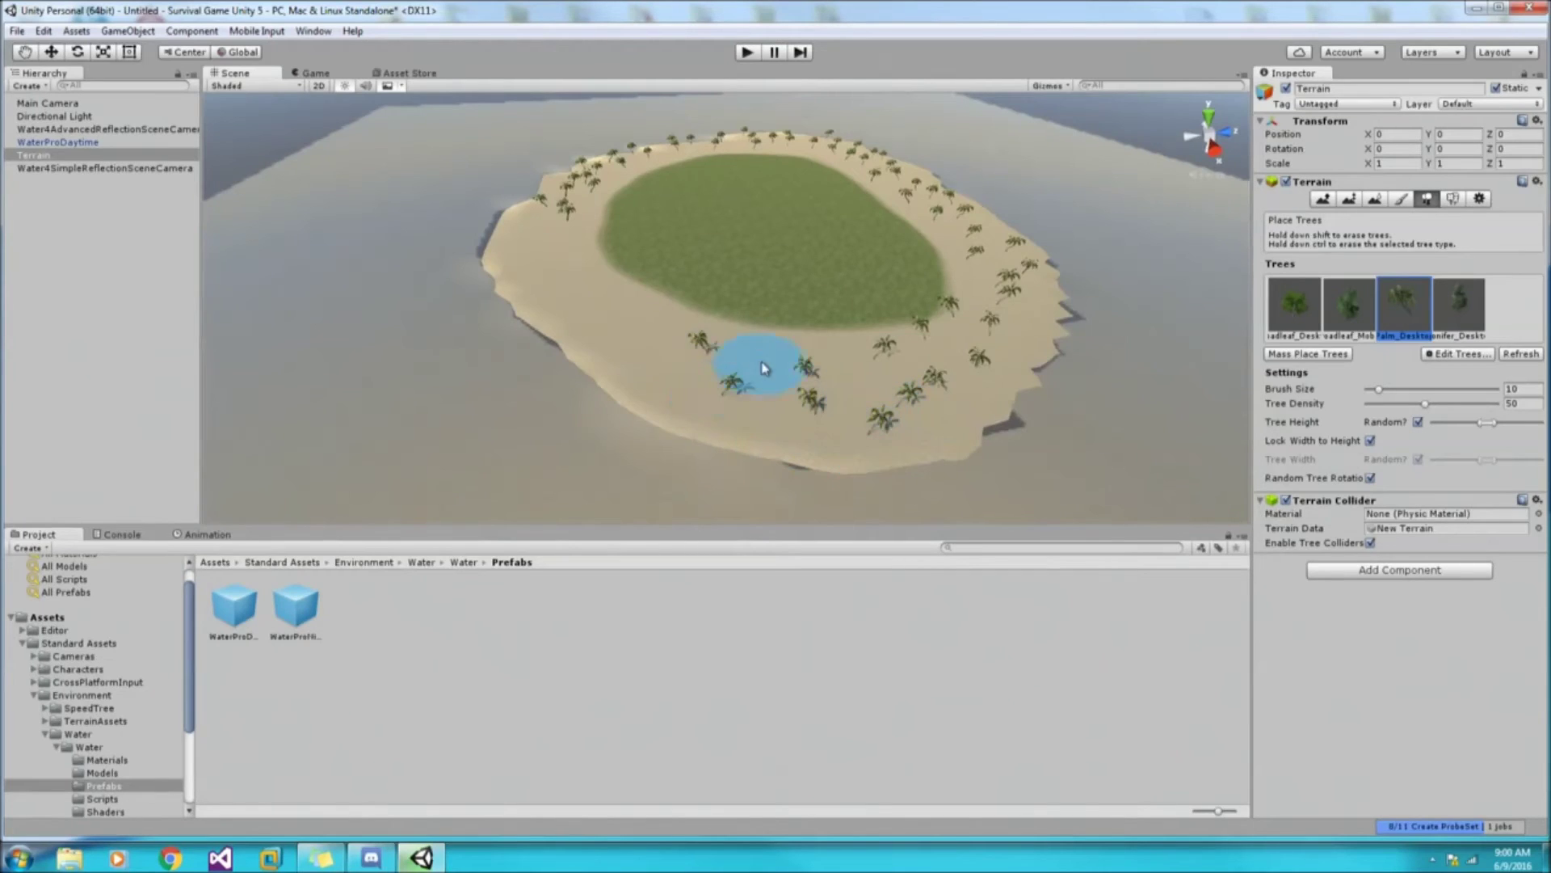
{"action": "mouse_move", "coordinate": [745, 364]}
{"action": "left_mouse_down", "text": "alt"}
{"action": "mouse_move", "coordinate": [589, 293]}
{"action": "mouse_move", "coordinate": [709, 336]}
{"action": "mouse_move", "coordinate": [744, 329]}
{"action": "left_mouse_up", "text": "alt"}
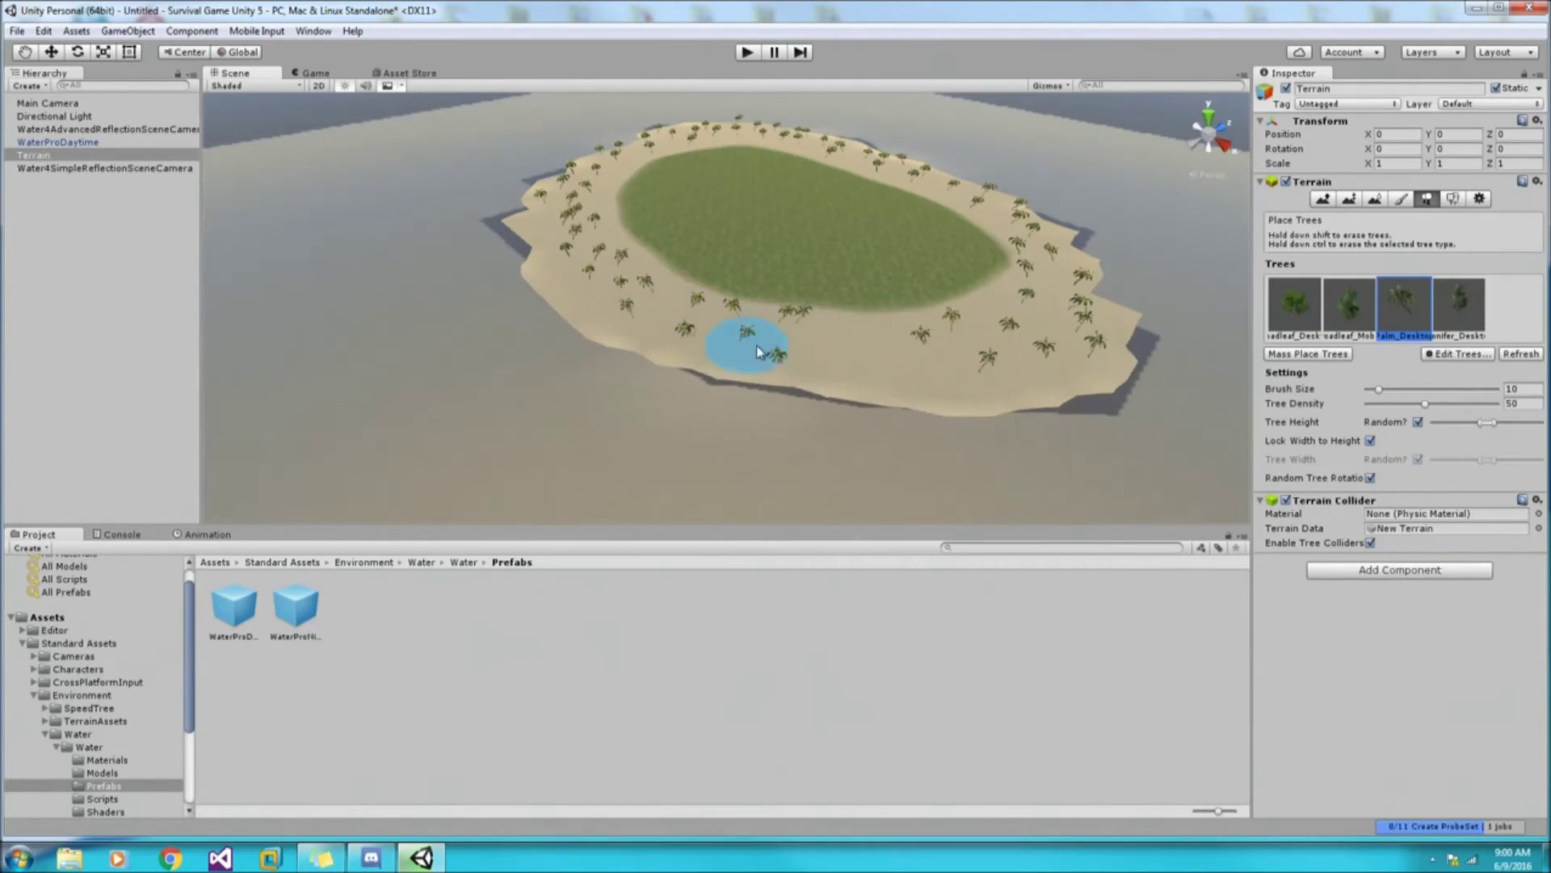
{"action": "mouse_move", "coordinate": [908, 367]}
{"action": "right_mouse_down"}
{"action": "mouse_move", "coordinate": [574, 187]}
{"action": "mouse_move", "coordinate": [898, 225]}
{"action": "mouse_move", "coordinate": [531, 386]}
{"action": "mouse_move", "coordinate": [708, 263]}
{"action": "right_mouse_up"}
{"action": "left_click", "coordinate": [531, 385]}
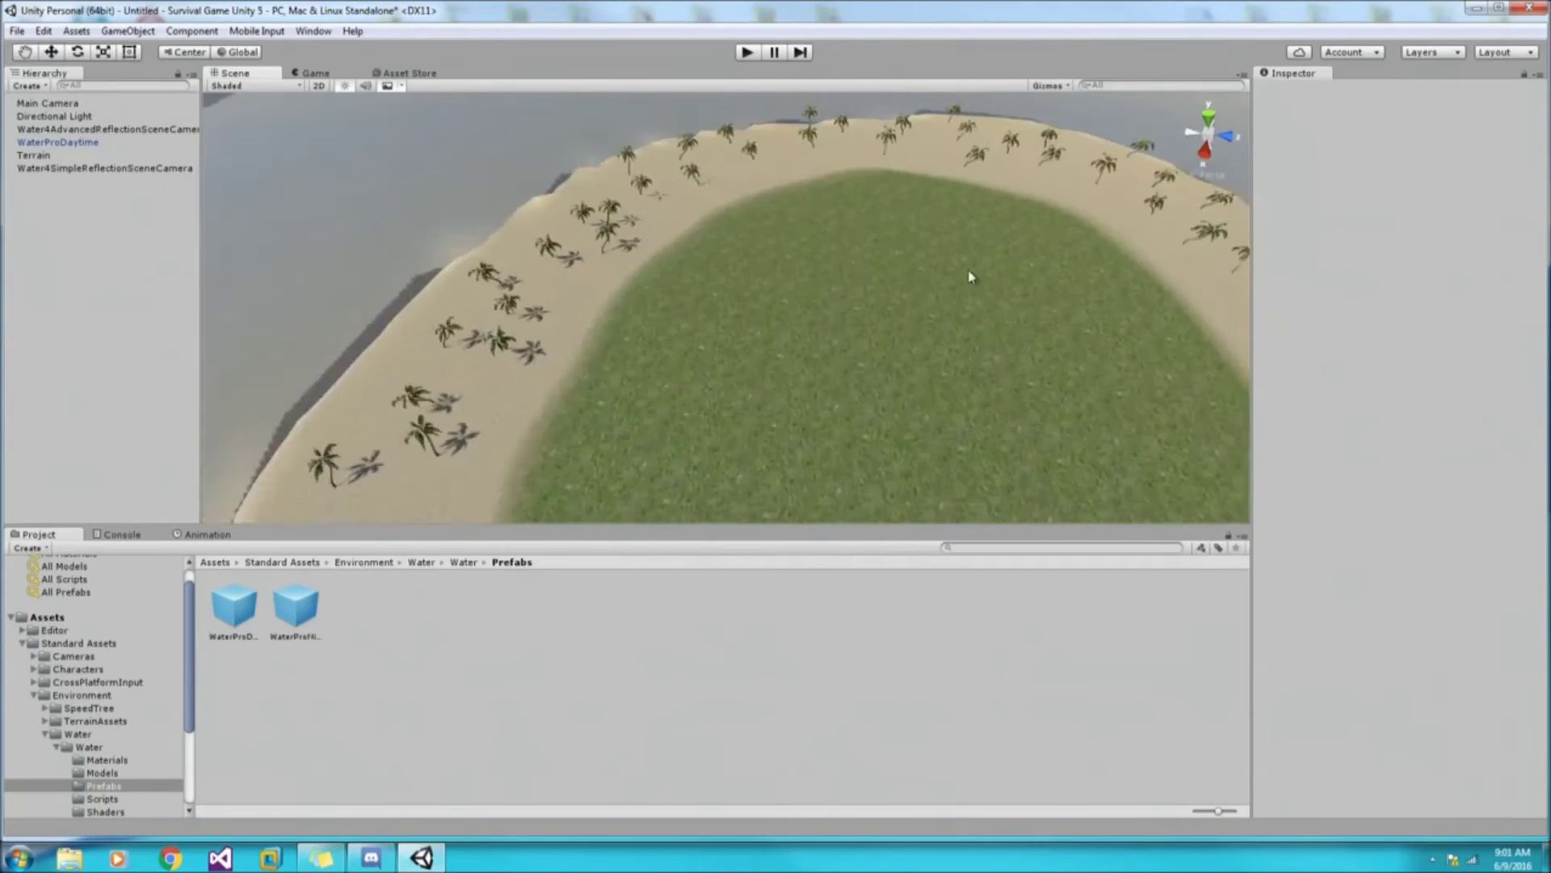
Step: Paint Broadleaf_Desktop trees densely over the grassy meadow with a larger, denser brush
{"action": "right_click_drag", "start_coordinate": [708, 263], "coordinate": [973, 273]}
{"action": "left_click", "coordinate": [237, 194]}
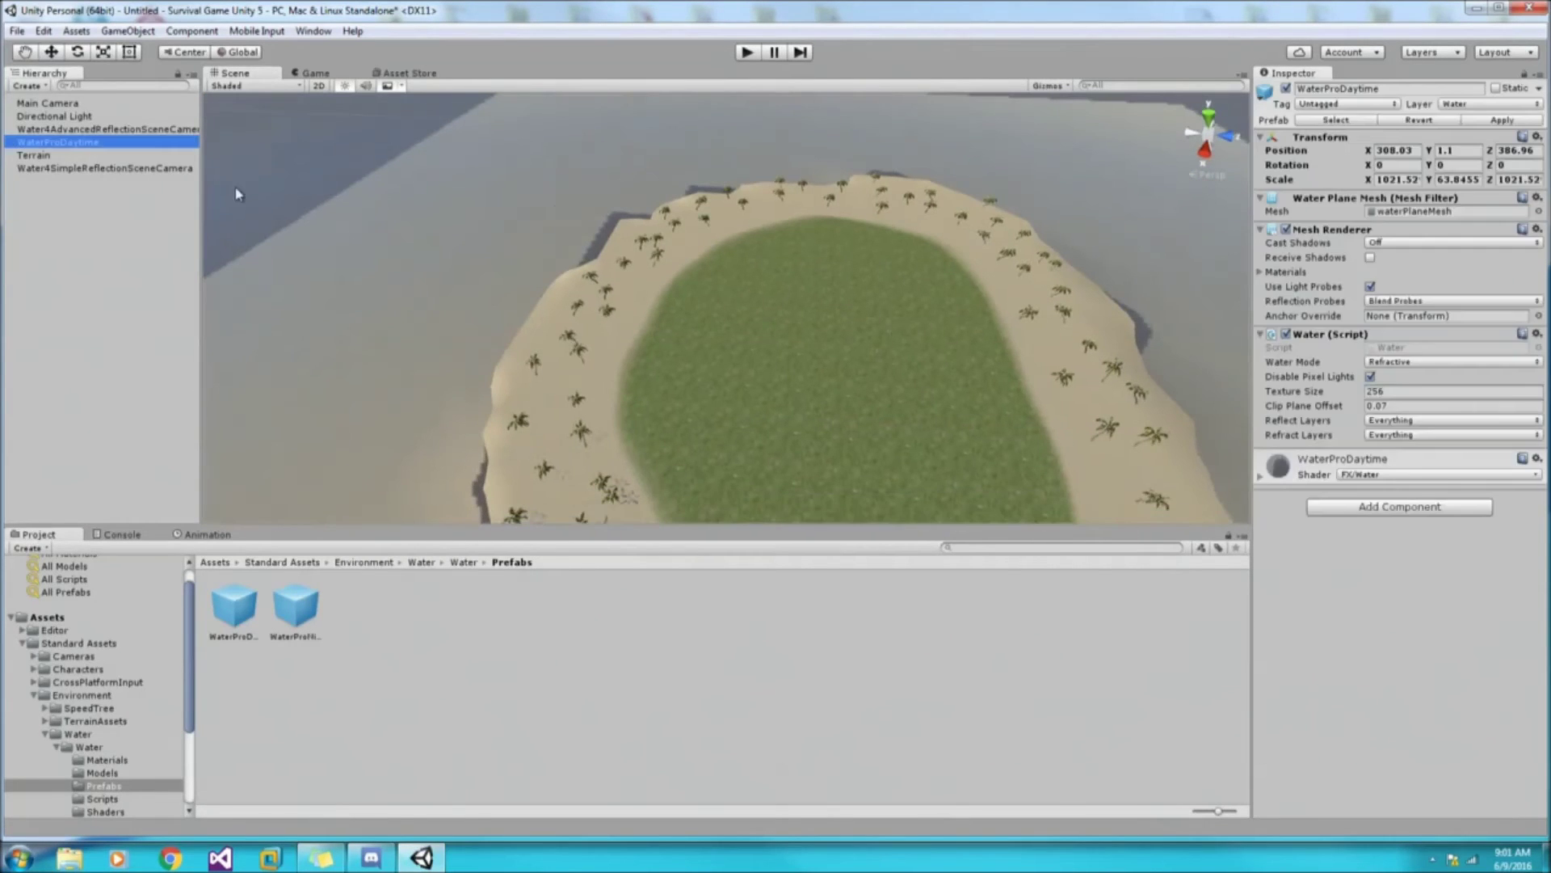
{"action": "left_click", "coordinate": [33, 154]}
{"action": "left_click", "coordinate": [1295, 305]}
{"action": "scroll", "coordinate": [634, 336], "scroll_direction": "up", "scroll_amount": 3}
{"action": "left_click", "coordinate": [637, 320]}
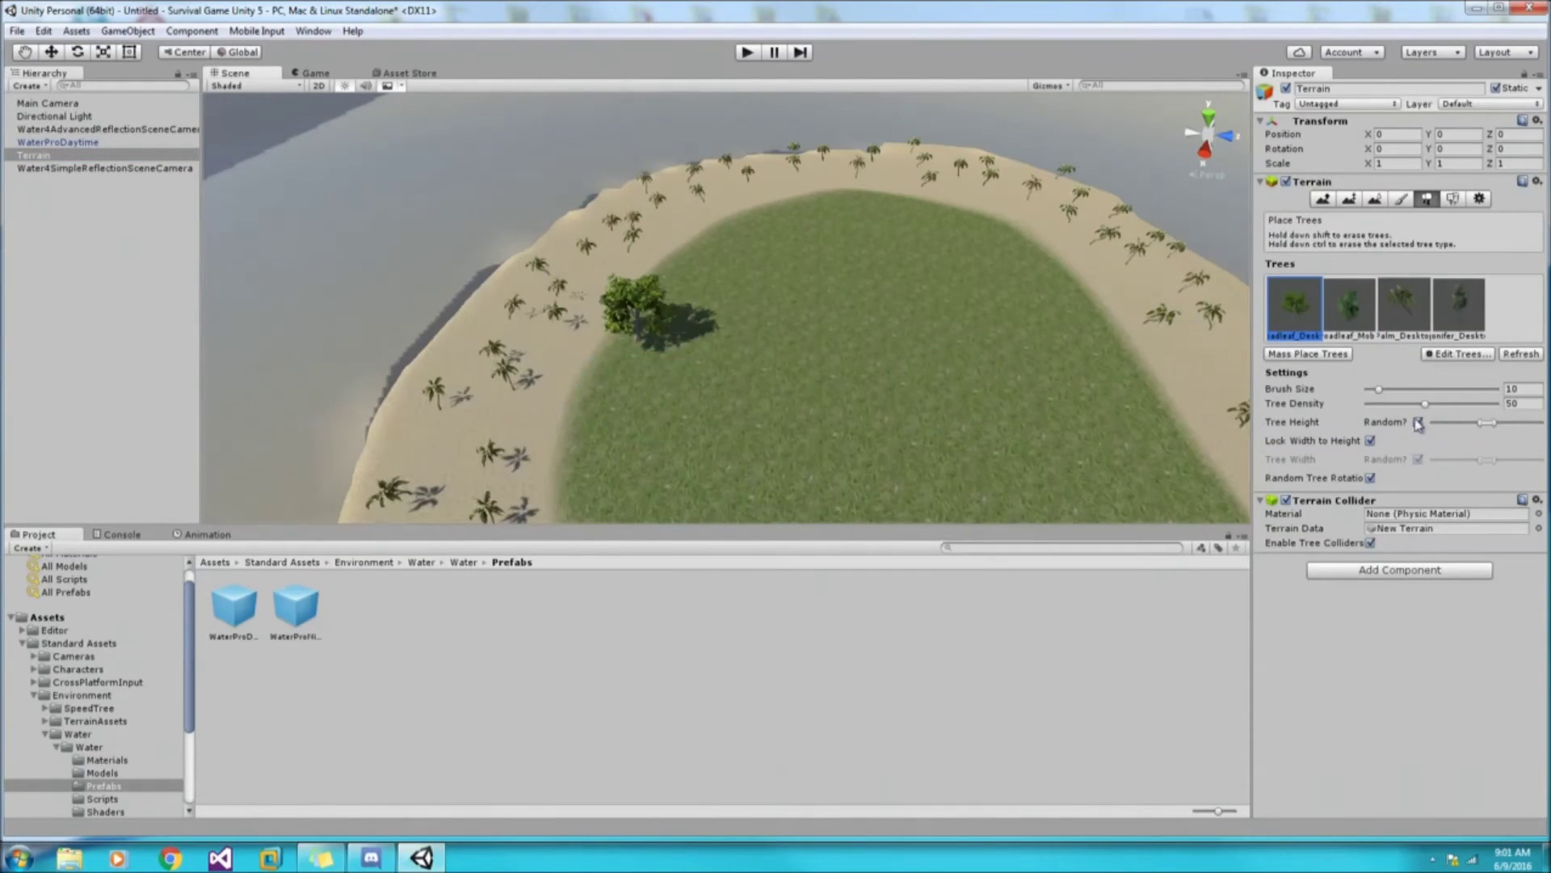
{"action": "left_click", "coordinate": [633, 380]}
{"action": "left_click", "coordinate": [710, 346]}
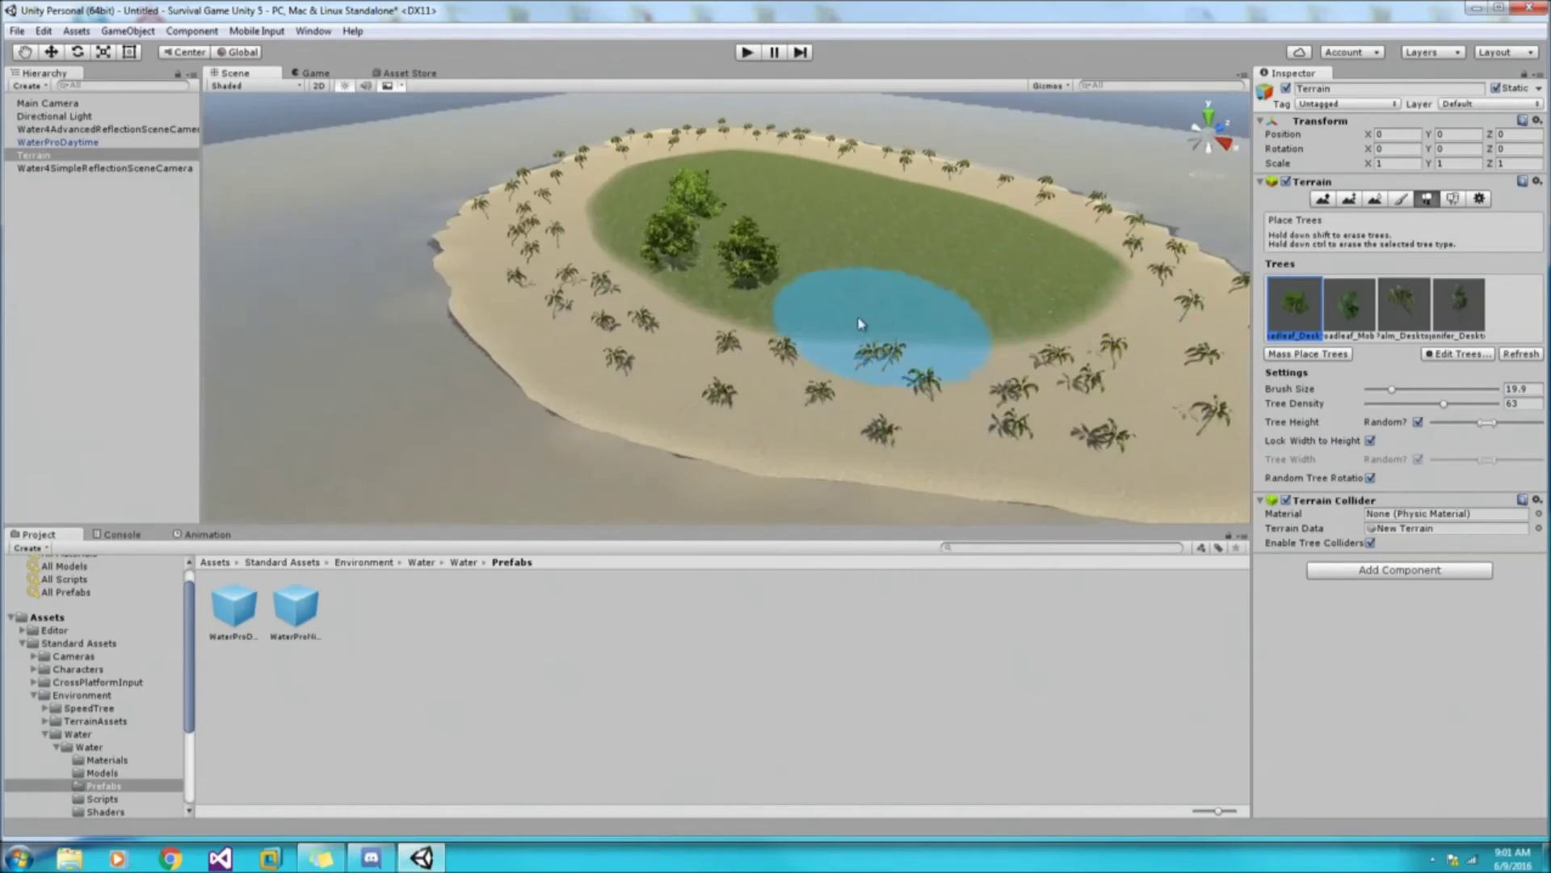
{"action": "left_click", "coordinate": [861, 323]}
{"action": "mouse_move", "coordinate": [917, 329]}
{"action": "left_mouse_down", "text": "alt"}
{"action": "mouse_move", "coordinate": [737, 356]}
{"action": "mouse_move", "coordinate": [731, 234]}
{"action": "mouse_move", "coordinate": [606, 294]}
{"action": "left_mouse_up", "text": "alt"}
Step: Orbit to a low, close frontal view of the forested island
{"action": "mouse_move", "coordinate": [693, 207]}
{"action": "left_mouse_down", "text": "alt"}
{"action": "mouse_move", "coordinate": [461, 158]}
{"action": "mouse_move", "coordinate": [792, 307]}
{"action": "left_mouse_up", "text": "alt"}
{"action": "mouse_move", "coordinate": [935, 468]}
{"action": "left_mouse_down", "text": "alt"}
{"action": "mouse_move", "coordinate": [797, 312]}
{"action": "mouse_move", "coordinate": [707, 384]}
{"action": "left_mouse_up", "text": "alt"}
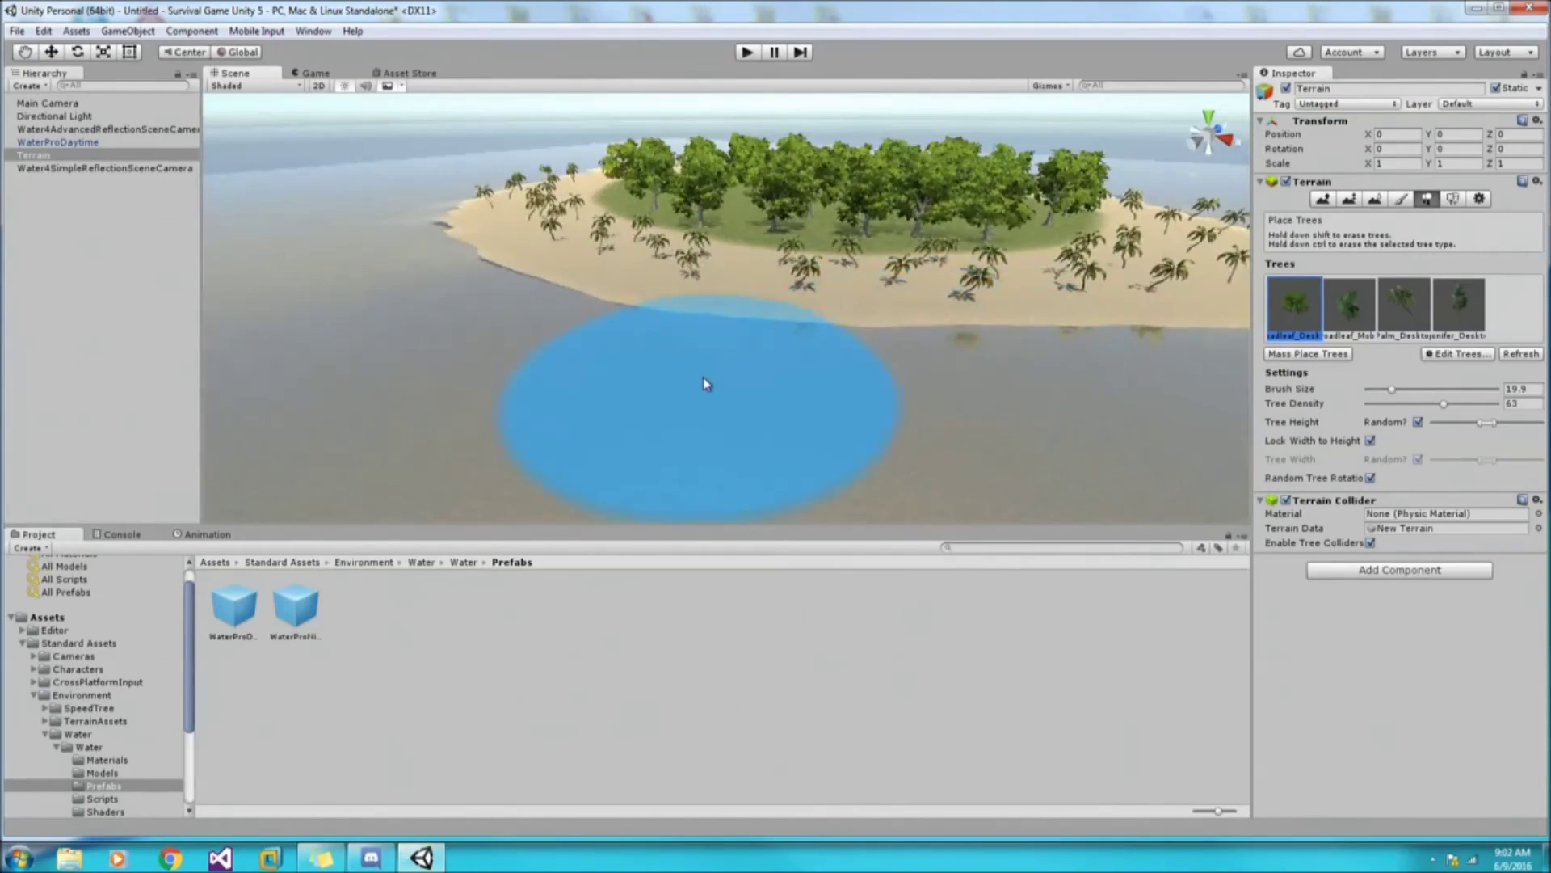
{"action": "mouse_move", "coordinate": [691, 274]}
{"action": "left_mouse_down", "text": "alt"}
{"action": "mouse_move", "coordinate": [738, 169]}
{"action": "mouse_move", "coordinate": [728, 323]}
{"action": "left_mouse_up", "text": "alt"}
Step: Add a grass texture as a new terrain detail in Paint Details
{"action": "left_click", "coordinate": [1348, 199]}
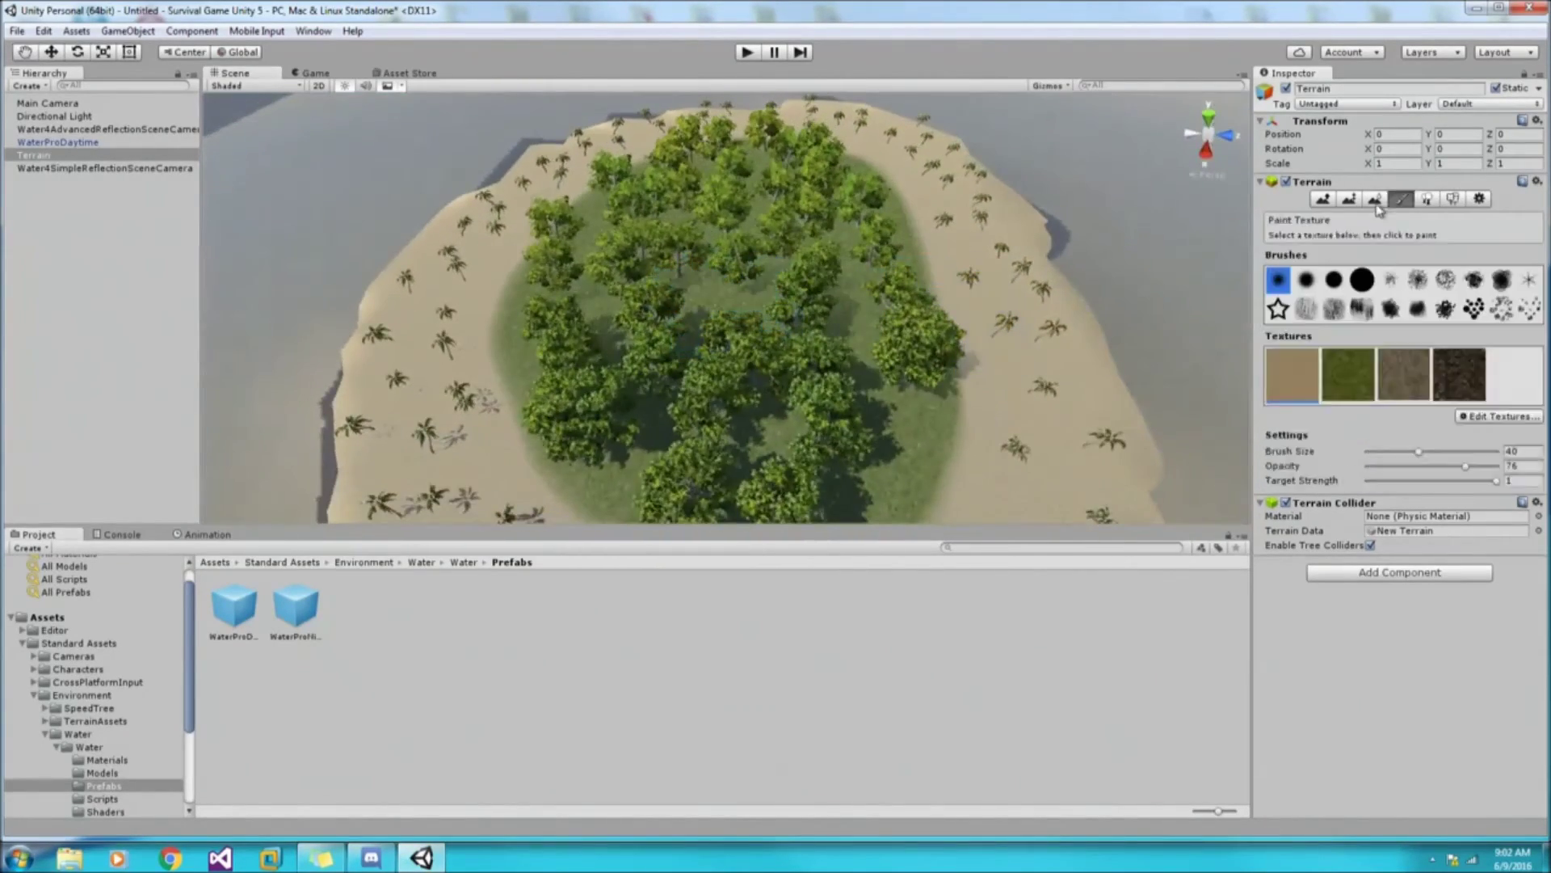
{"action": "left_click", "coordinate": [1427, 199]}
{"action": "left_click", "coordinate": [1456, 383]}
{"action": "left_click", "coordinate": [1470, 413]}
{"action": "left_click", "coordinate": [319, 44]}
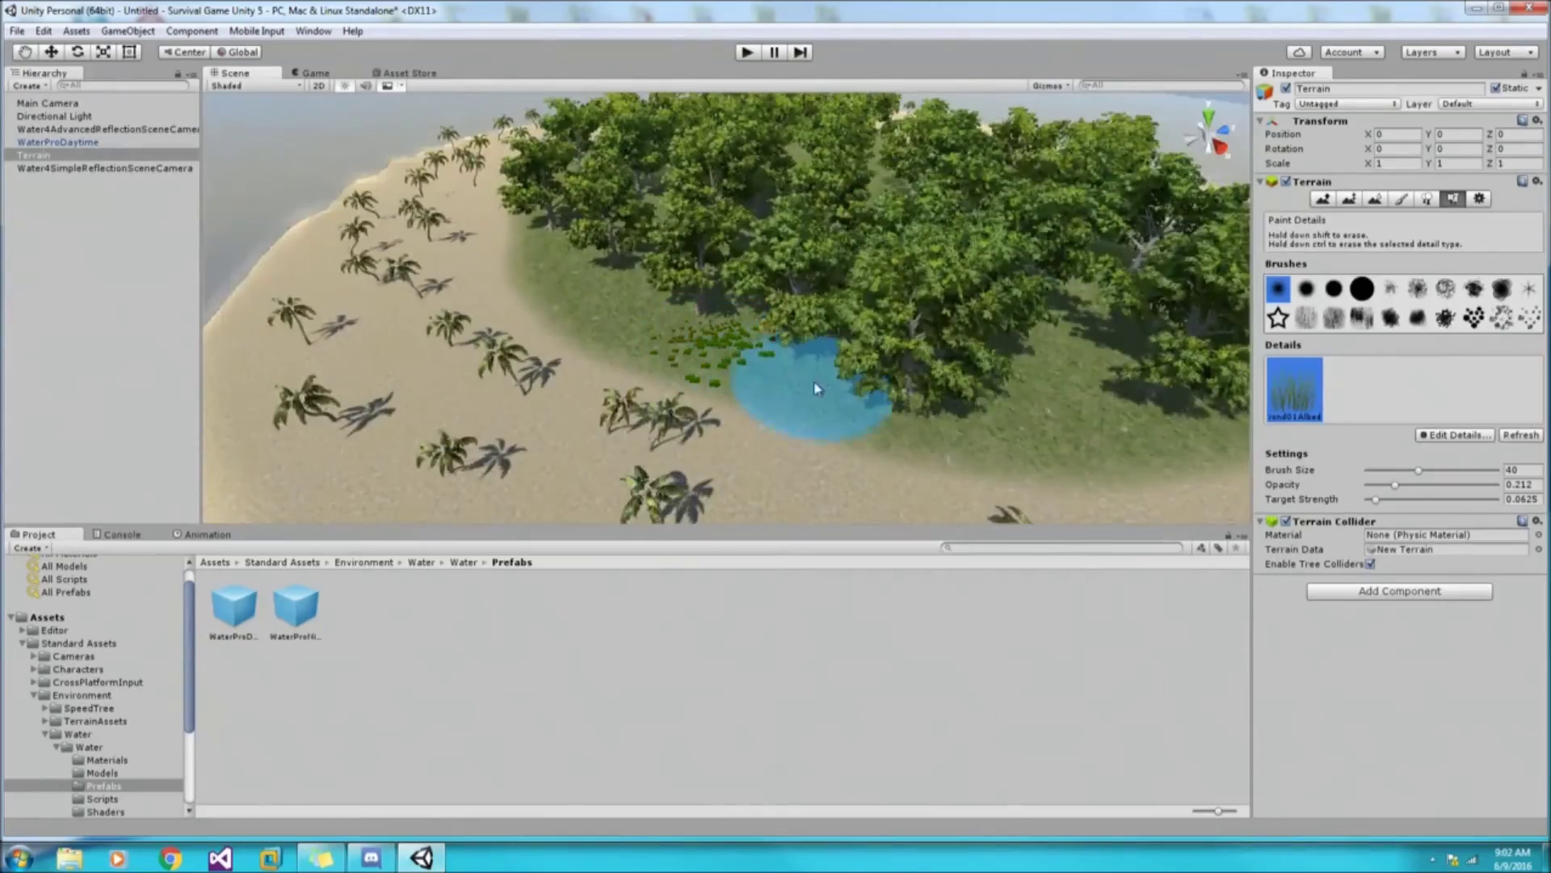
Step: Paint a patch of grass tufts on the meadow at the forest's edge
{"action": "mouse_move", "coordinate": [816, 388]}
{"action": "left_mouse_down", "text": "alt"}
{"action": "mouse_move", "coordinate": [566, 270]}
{"action": "mouse_move", "coordinate": [782, 340]}
{"action": "left_mouse_up", "text": "alt"}
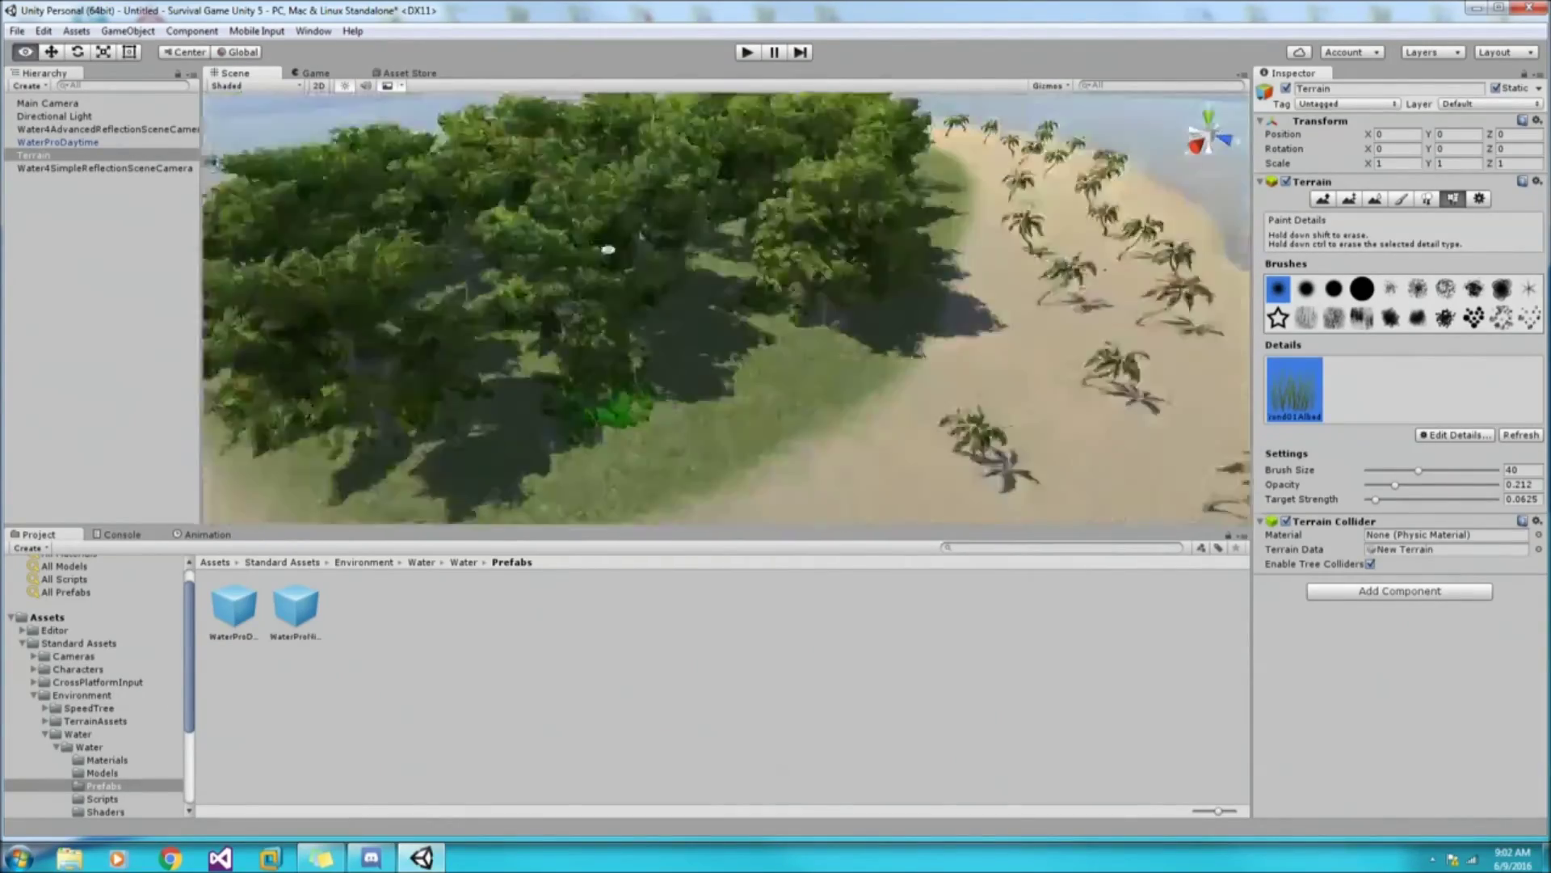
{"action": "scroll", "coordinate": [782, 340], "scroll_direction": "up", "scroll_amount": 5}
{"action": "scroll", "coordinate": [648, 232], "scroll_direction": "up", "scroll_amount": 3}
{"action": "scroll", "coordinate": [648, 231], "scroll_direction": "down", "scroll_amount": 6}
{"action": "scroll", "coordinate": [590, 250], "scroll_direction": "up", "scroll_amount": 5}
{"action": "left_click_drag", "start_coordinate": [591, 249], "coordinate": [588, 207], "text": "alt"}
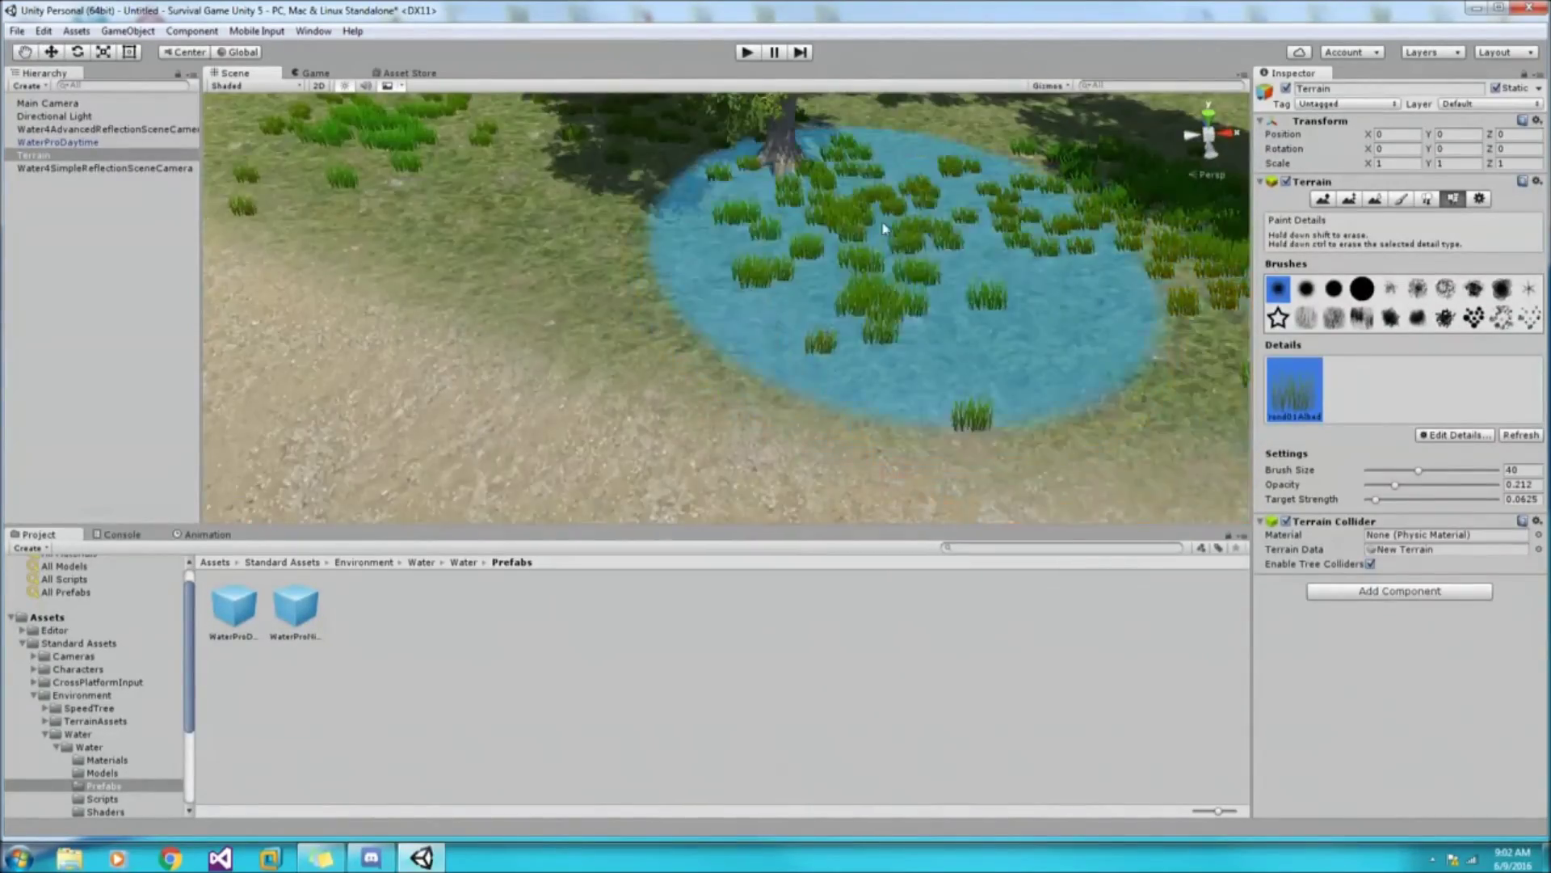
{"action": "scroll", "coordinate": [588, 208], "scroll_direction": "down", "scroll_amount": 3}
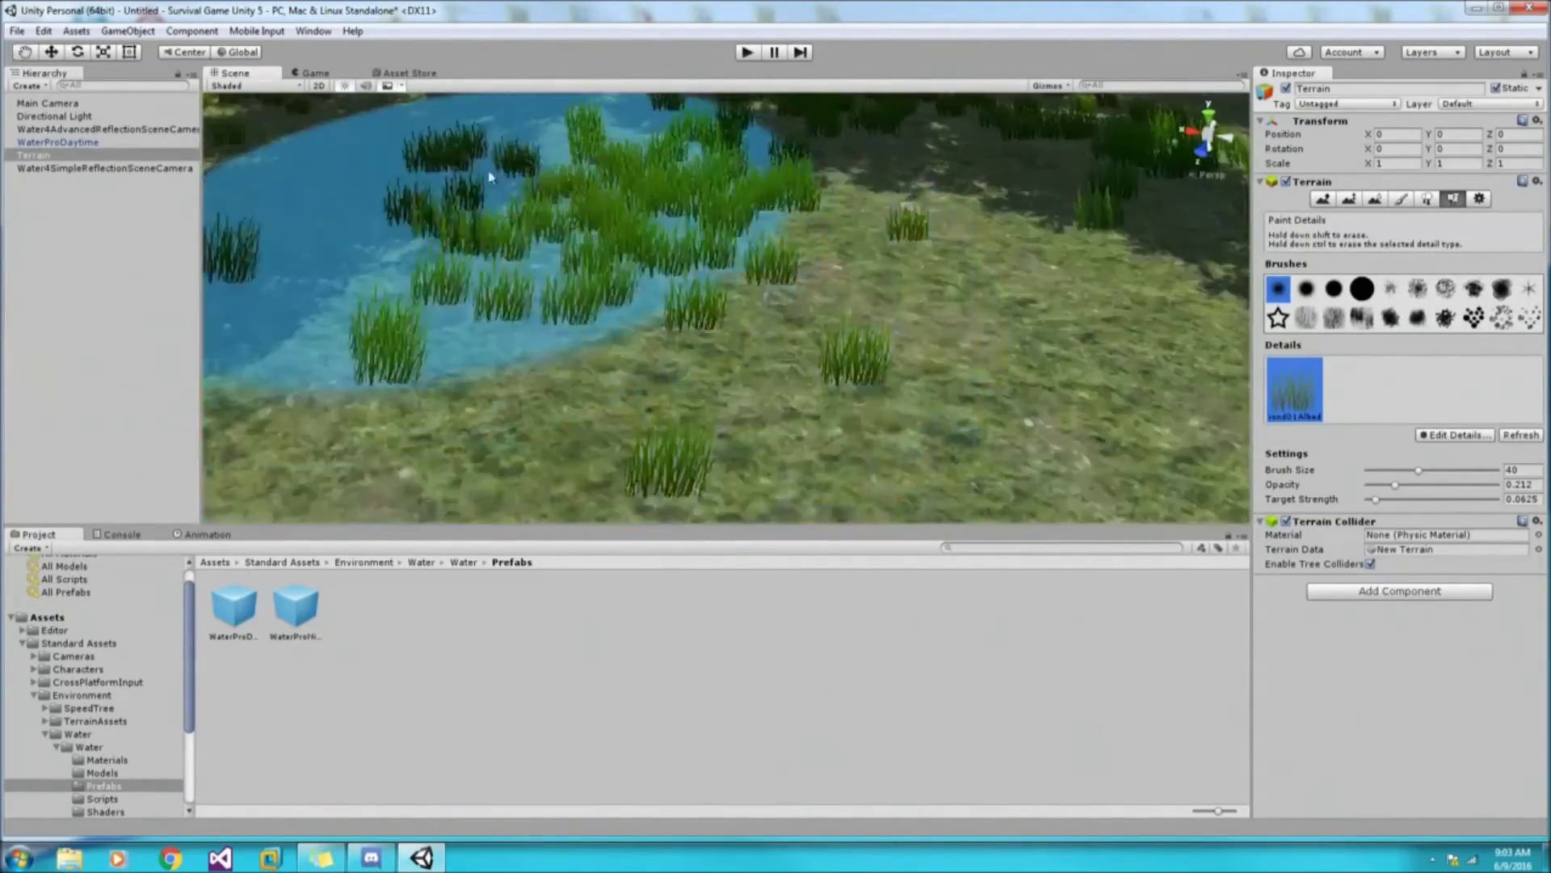
{"action": "scroll", "coordinate": [647, 234], "scroll_direction": "down", "scroll_amount": 3}
{"action": "scroll", "coordinate": [711, 259], "scroll_direction": "down", "scroll_amount": 4}
{"action": "scroll", "coordinate": [749, 275], "scroll_direction": "down", "scroll_amount": 3}
{"action": "left_click_drag", "start_coordinate": [749, 275], "coordinate": [909, 267], "text": "alt"}
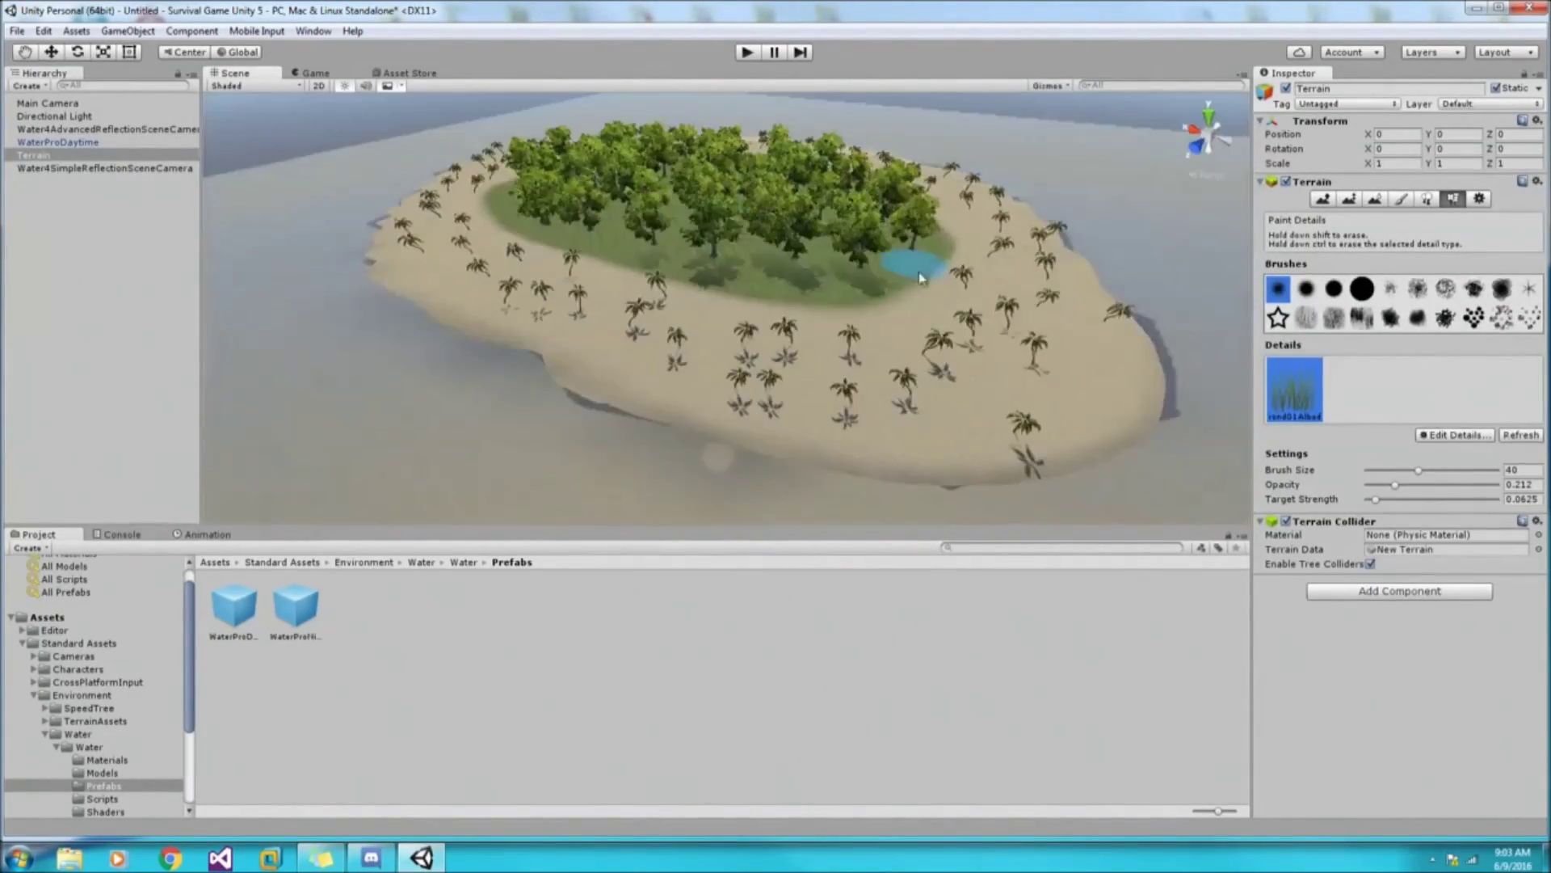